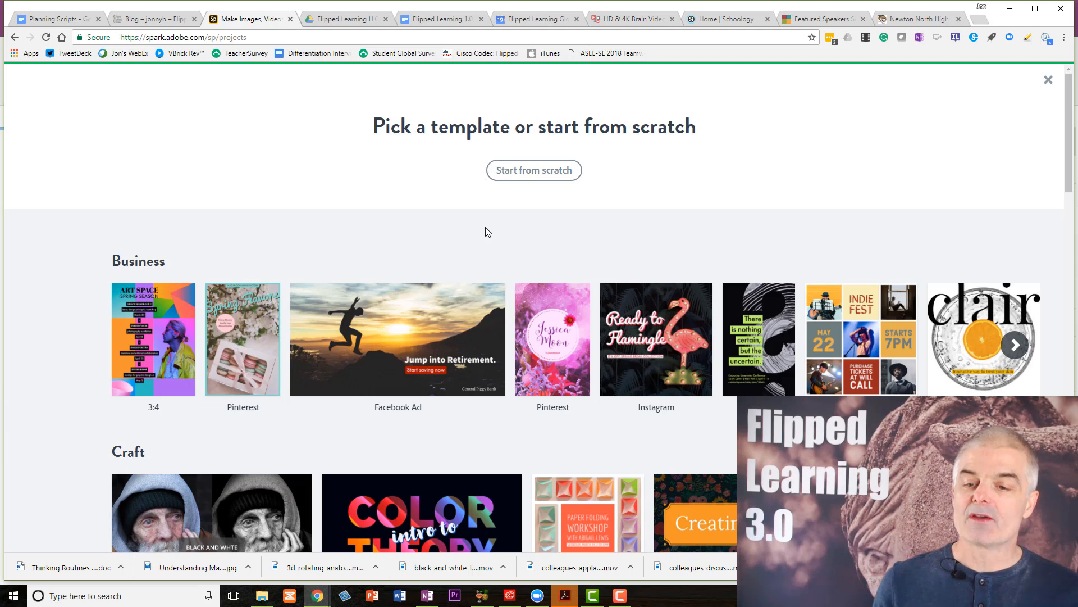
Step: Start a new post from scratch using the Blog post size from the social post formats
click(537, 179)
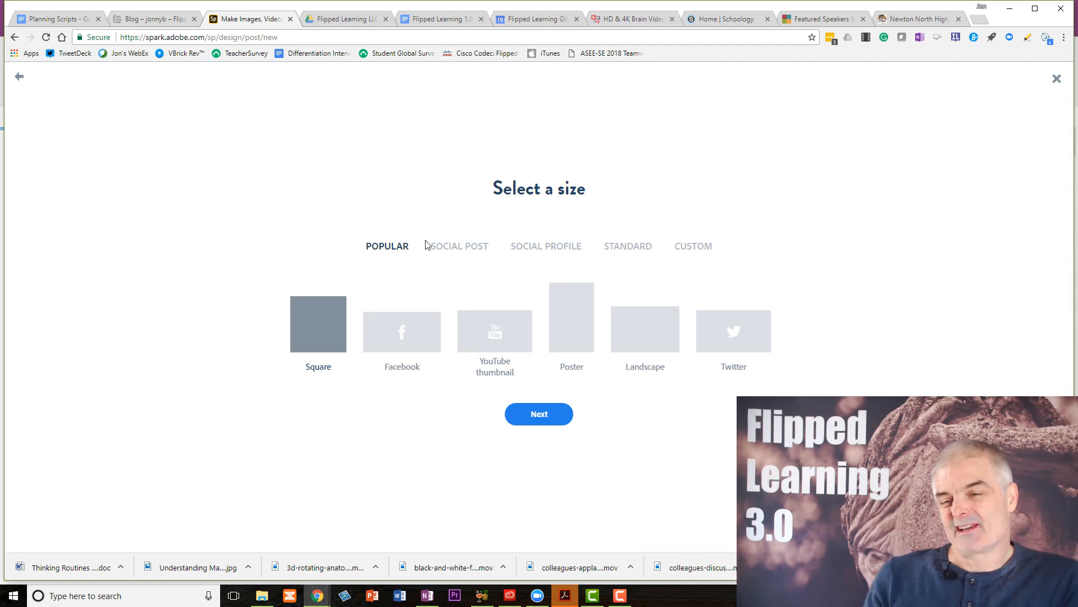
click(461, 252)
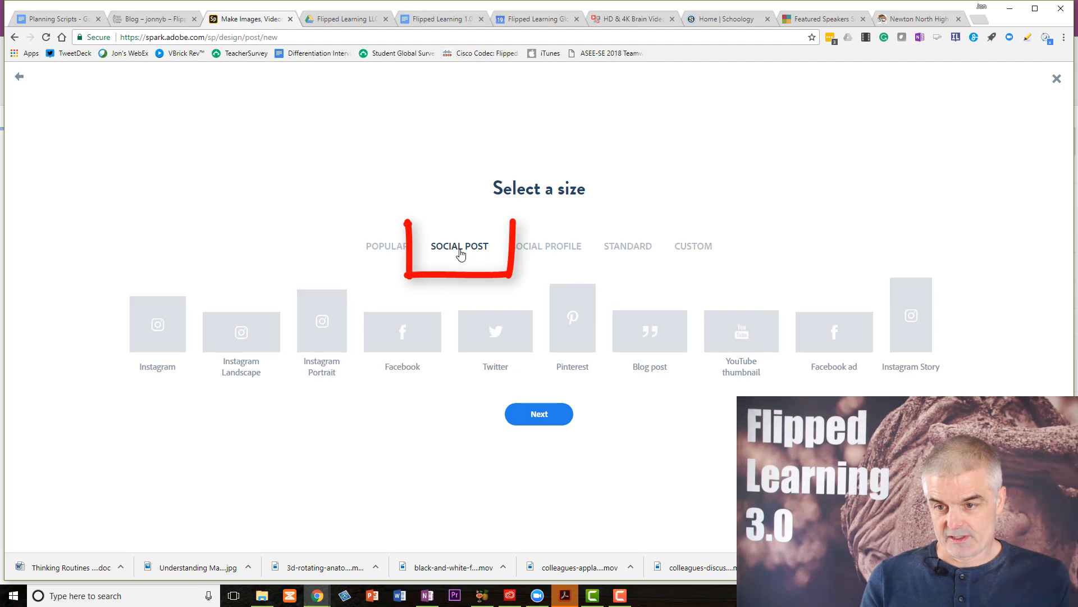
click(659, 347)
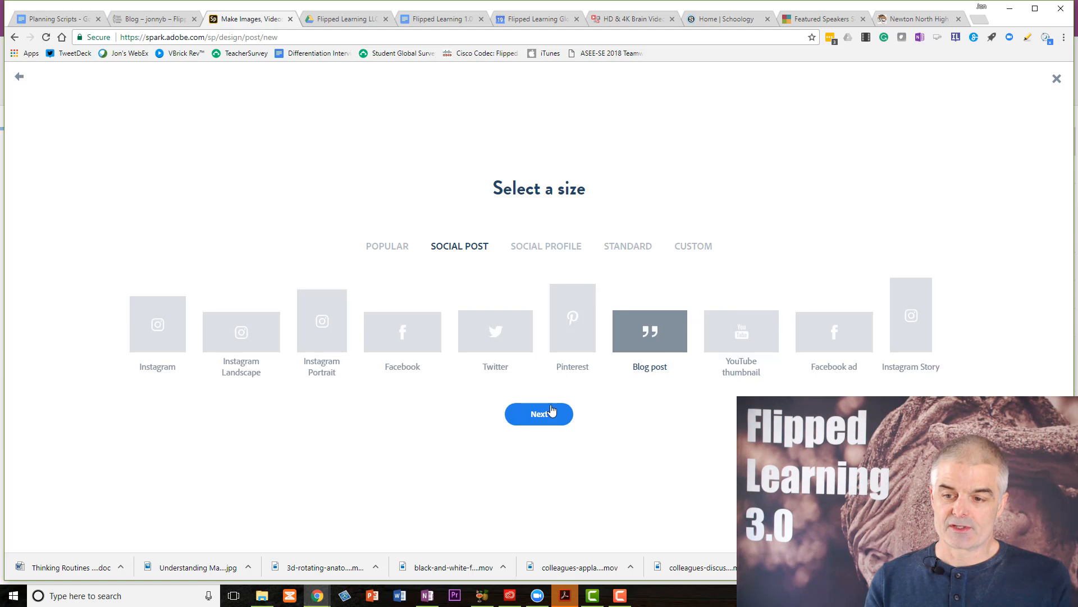
click(534, 418)
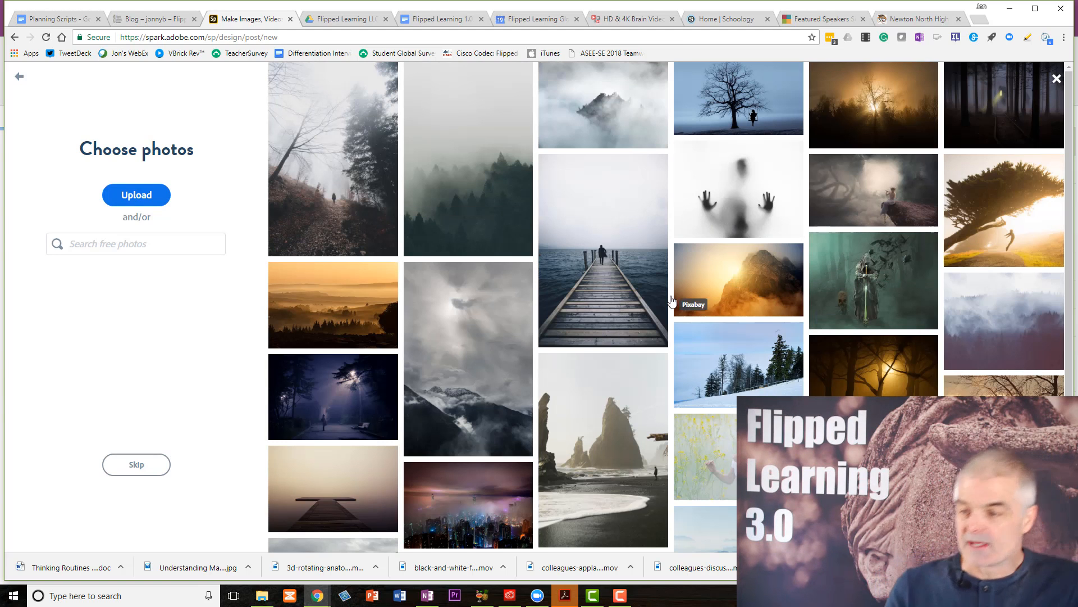
Step: Select the foggy dock picture from the suggested free photos
scroll(664, 295, down, 4)
scroll(654, 284, up, 4)
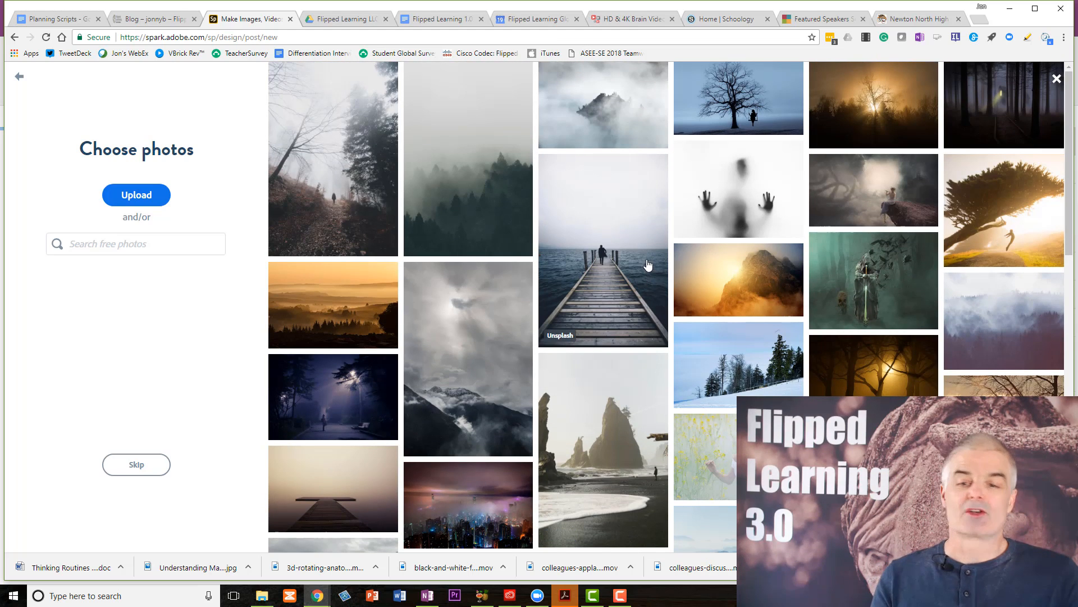
click(350, 489)
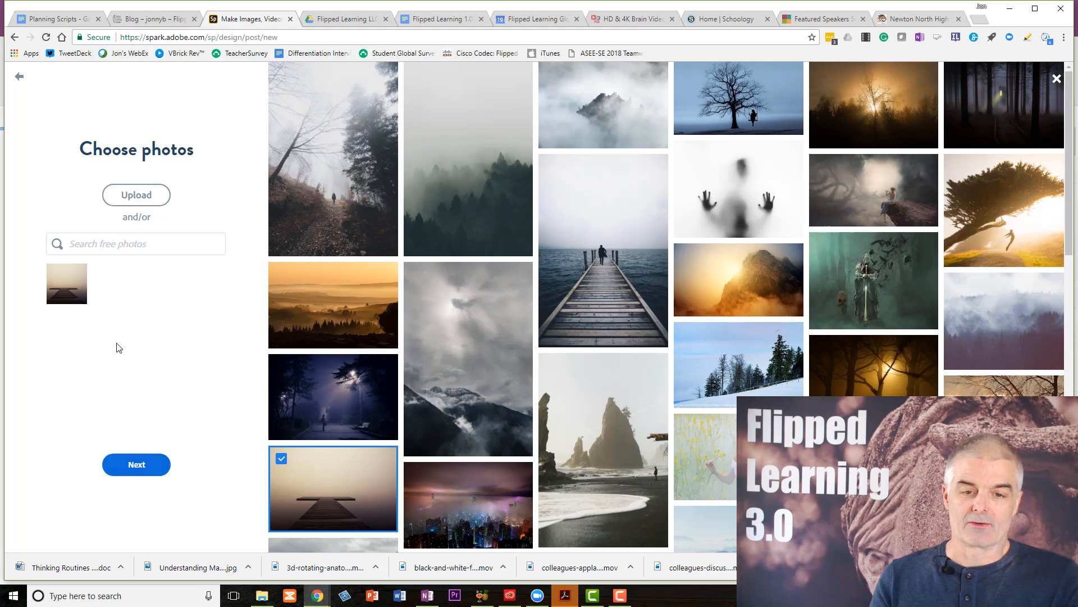
Step: Search the free photos for "frogs" and select the picture of three plush frogs on a black background
click(112, 246)
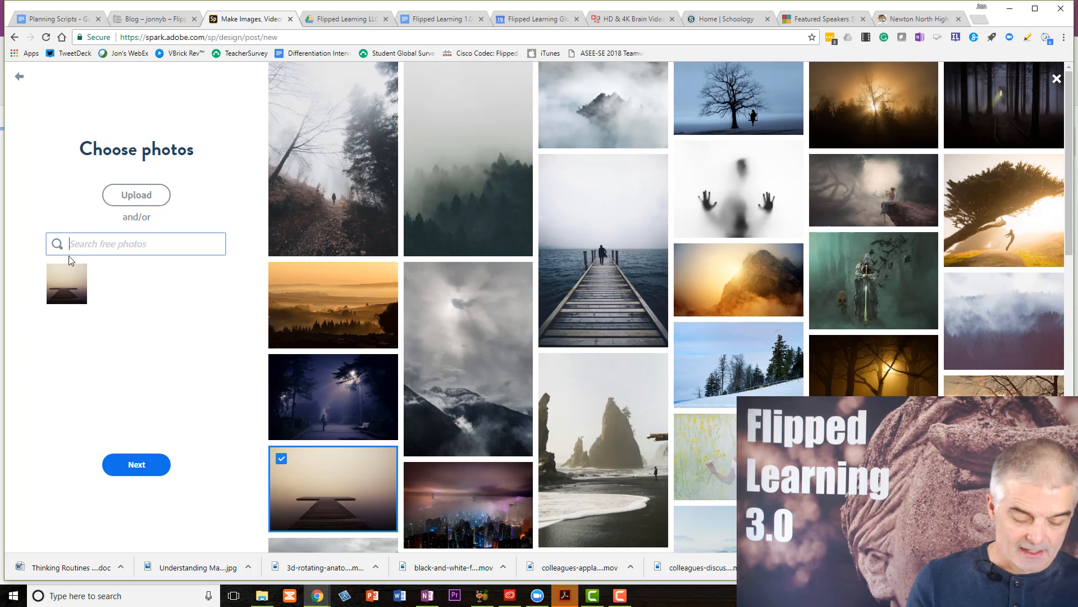
text(frogs)
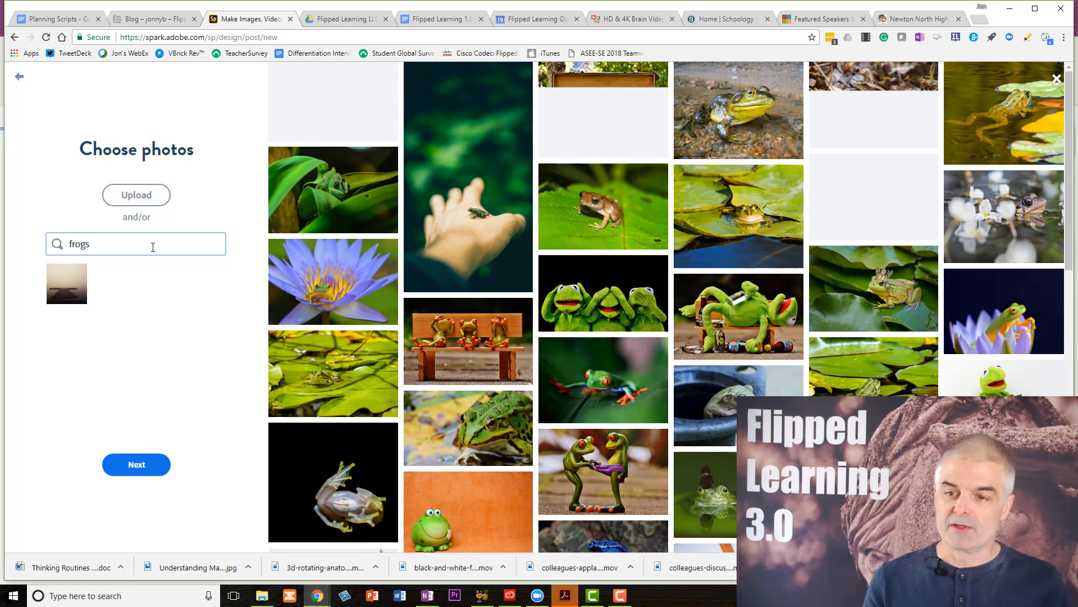
click(614, 304)
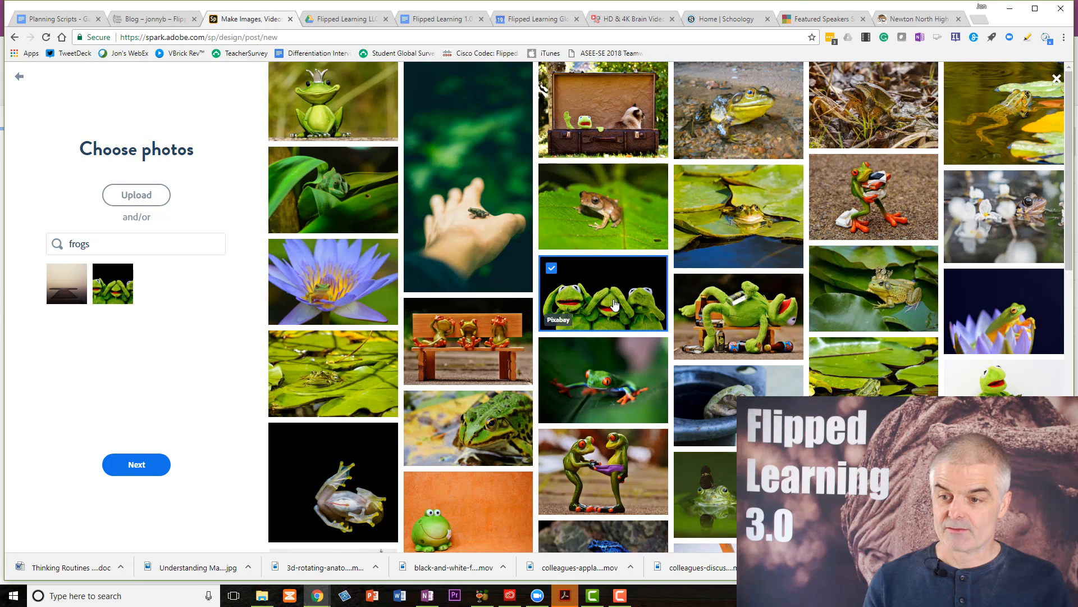
Step: Remove the dock picture from the chosen photos and create the post with only the three-frogs picture
mouse_move(75, 293)
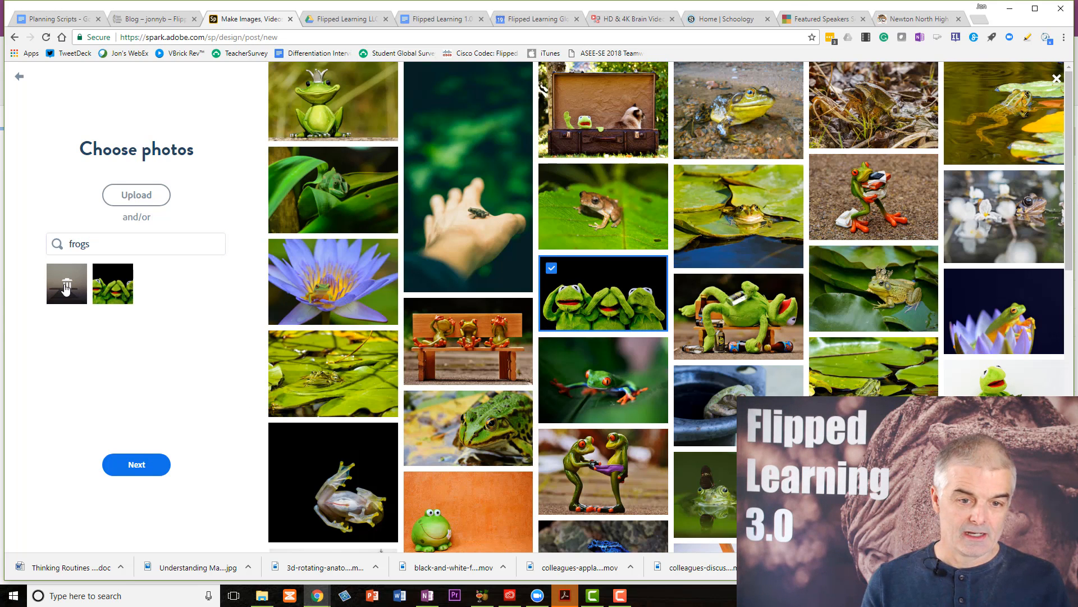
click(68, 286)
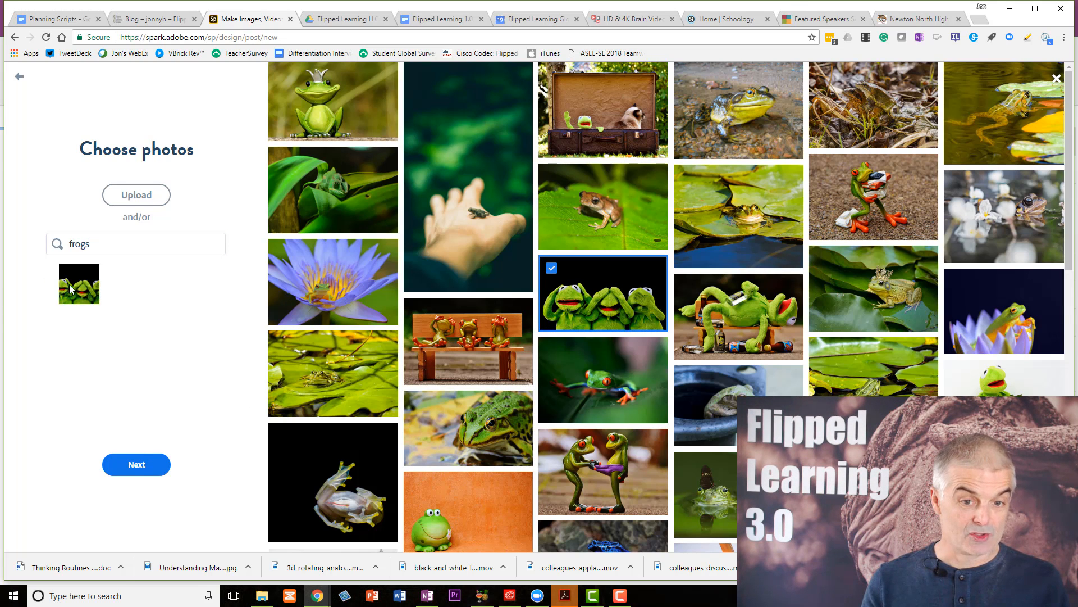
click(149, 461)
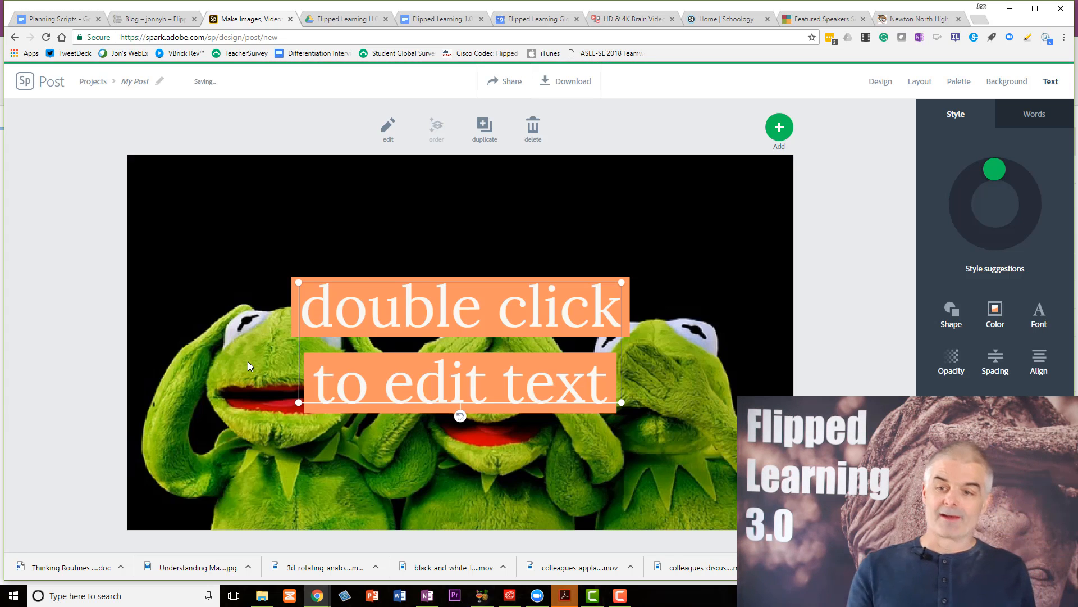
Step: Replace the placeholder text on the image with "My awesome Post"
double_click(476, 304)
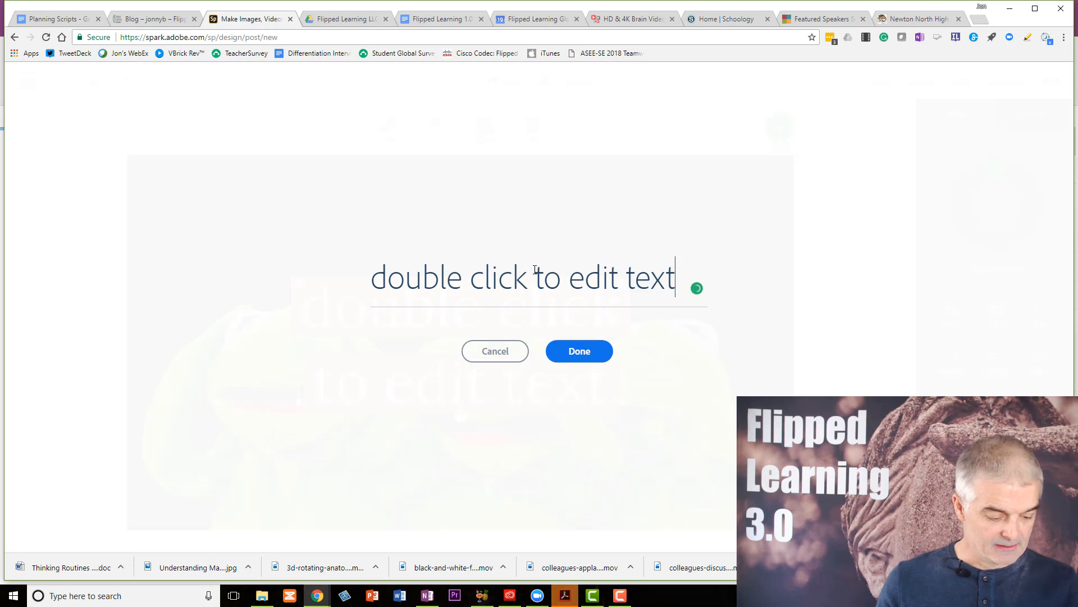
key(ctrl+a)
text(My awe)
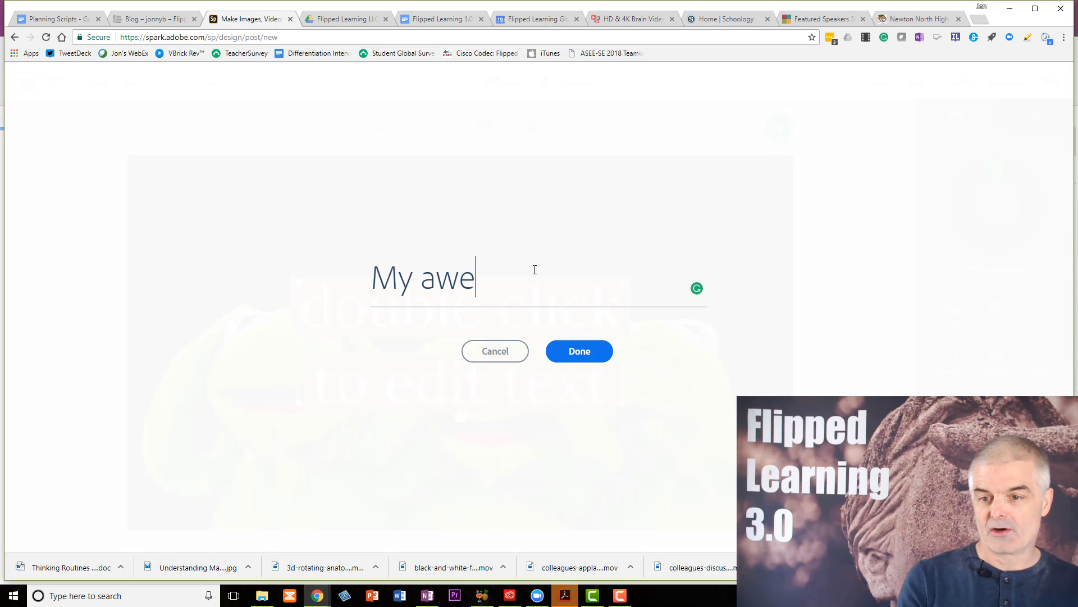
text(some Post)
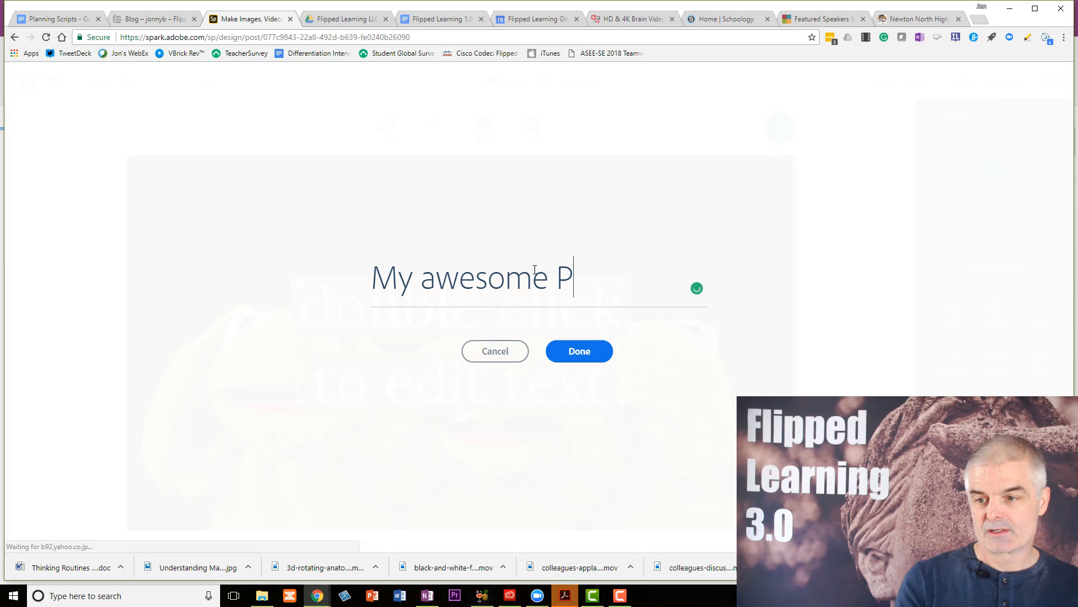
click(573, 352)
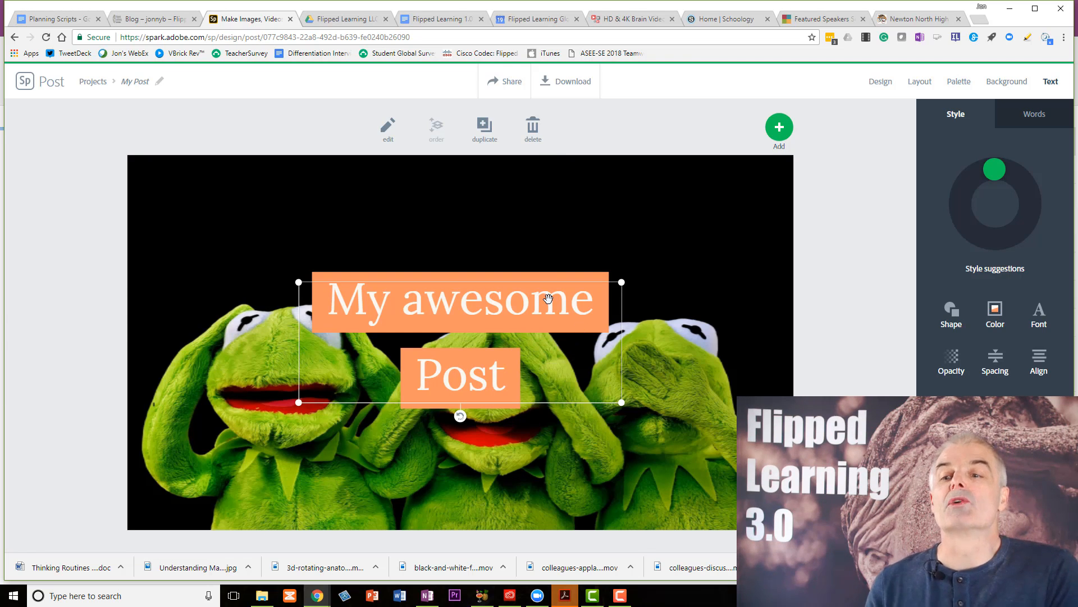
Step: Move the title into the black area above the frogs and widen its text box so it fits on one line
drag(548, 298, 378, 188)
drag(454, 292, 543, 239)
drag(419, 219, 437, 206)
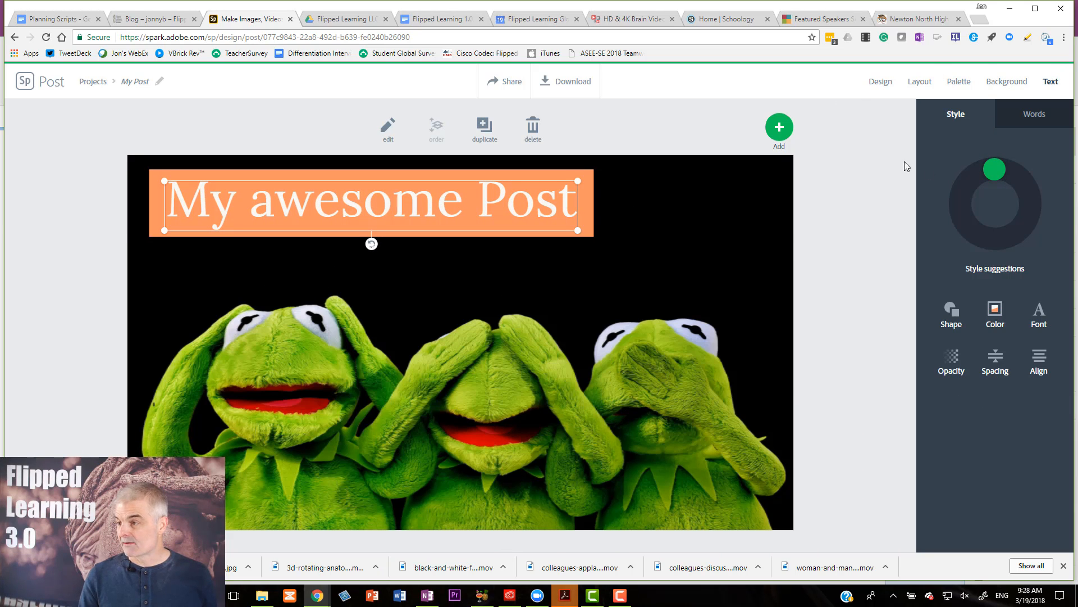
Step: Restyle the title with the suggested style that uses a playful white uppercase font without a background shape
click(1006, 175)
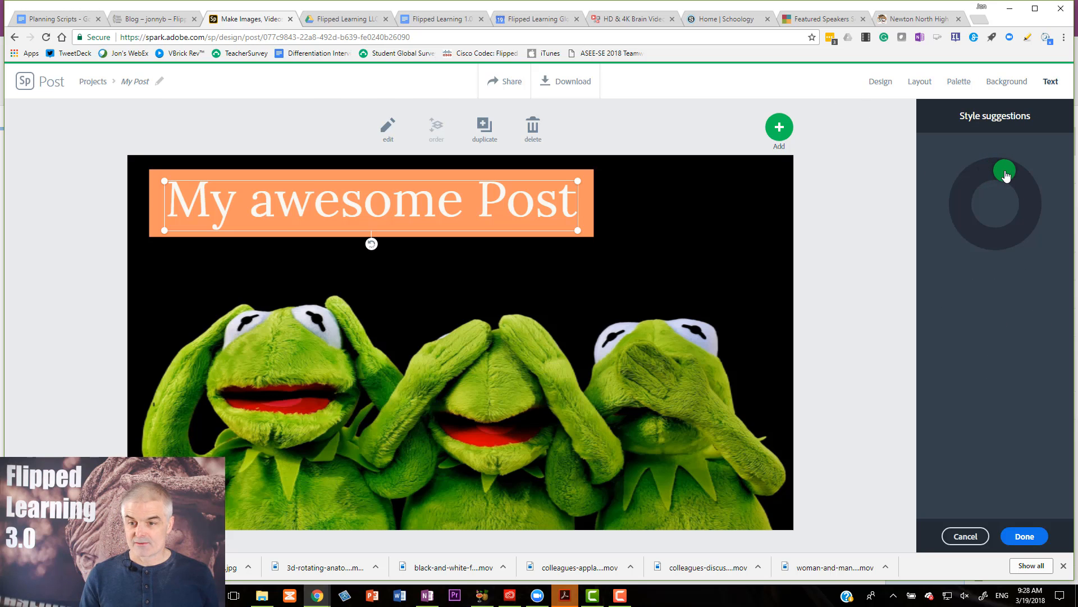
drag(1006, 176, 1040, 190)
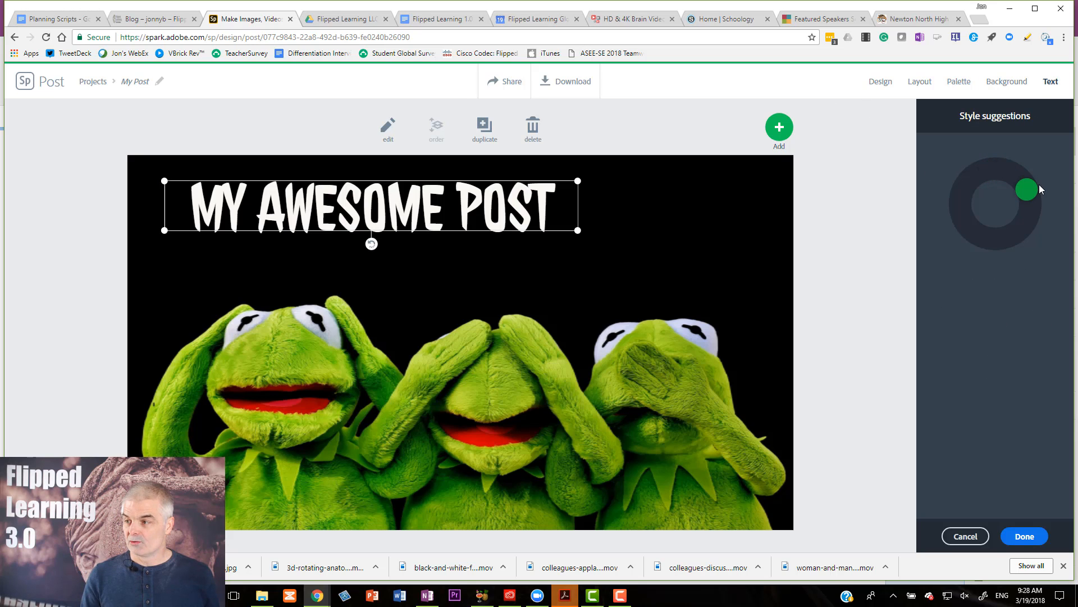
click(869, 247)
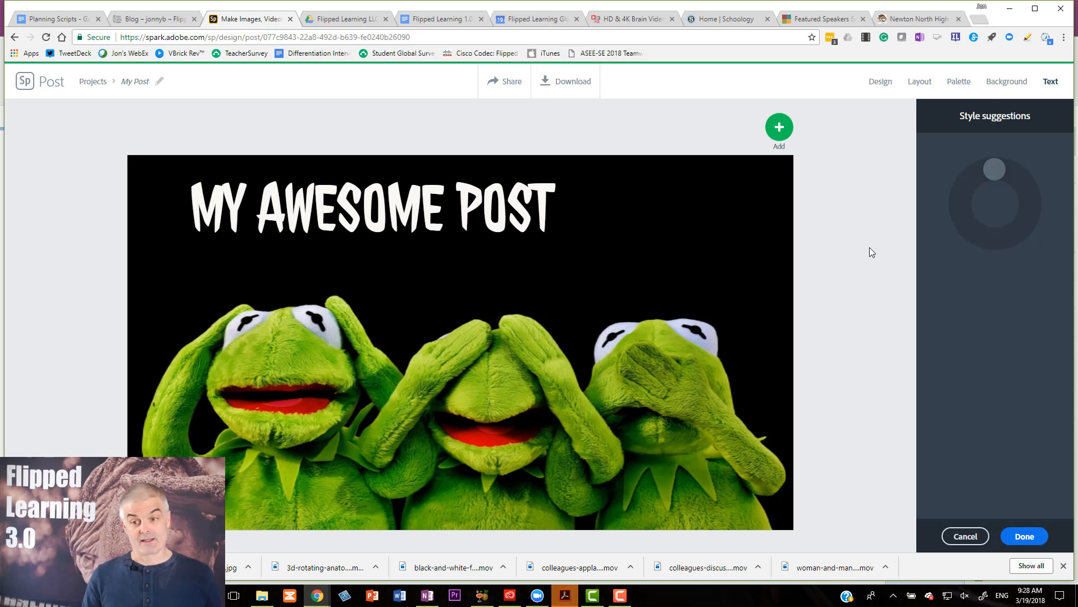
Step: Try the Magnolia and Montlake filters on the background photo and set the photo filter back to None
click(1004, 83)
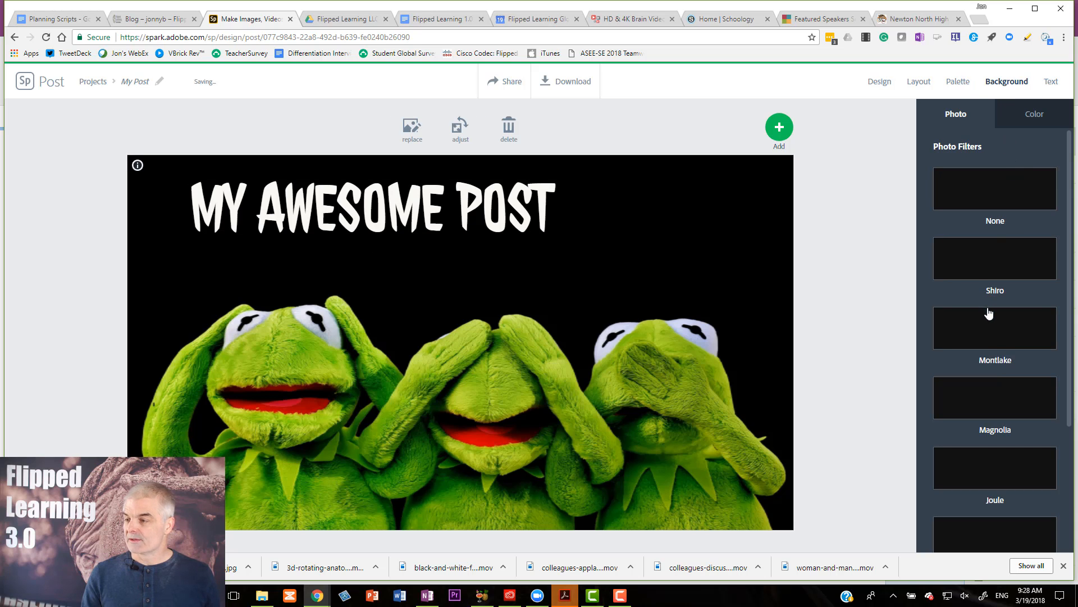
click(1010, 414)
scroll(1009, 393, down, 3)
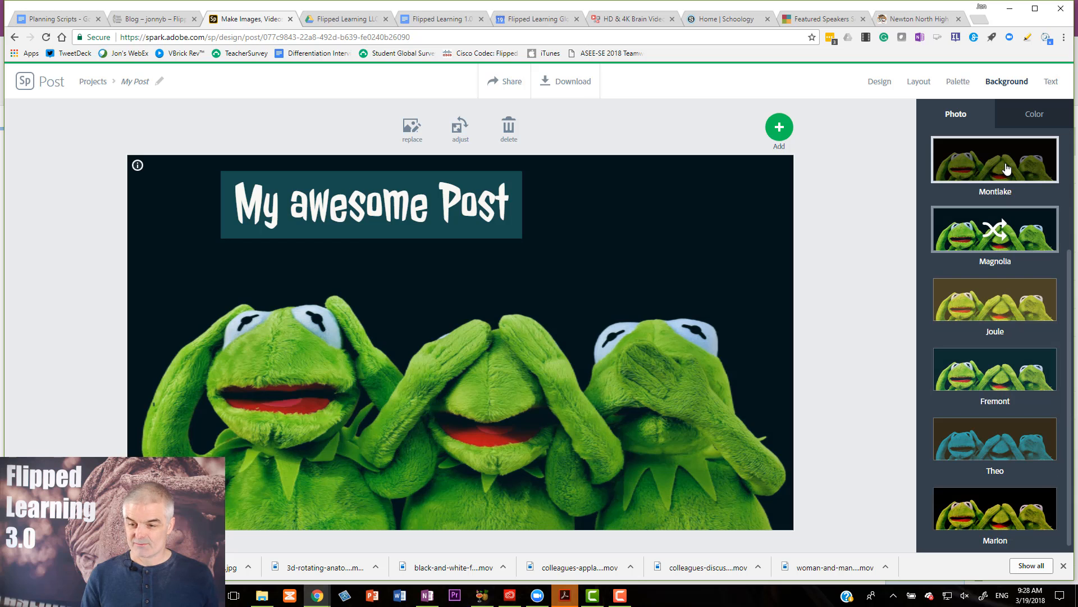
click(1007, 168)
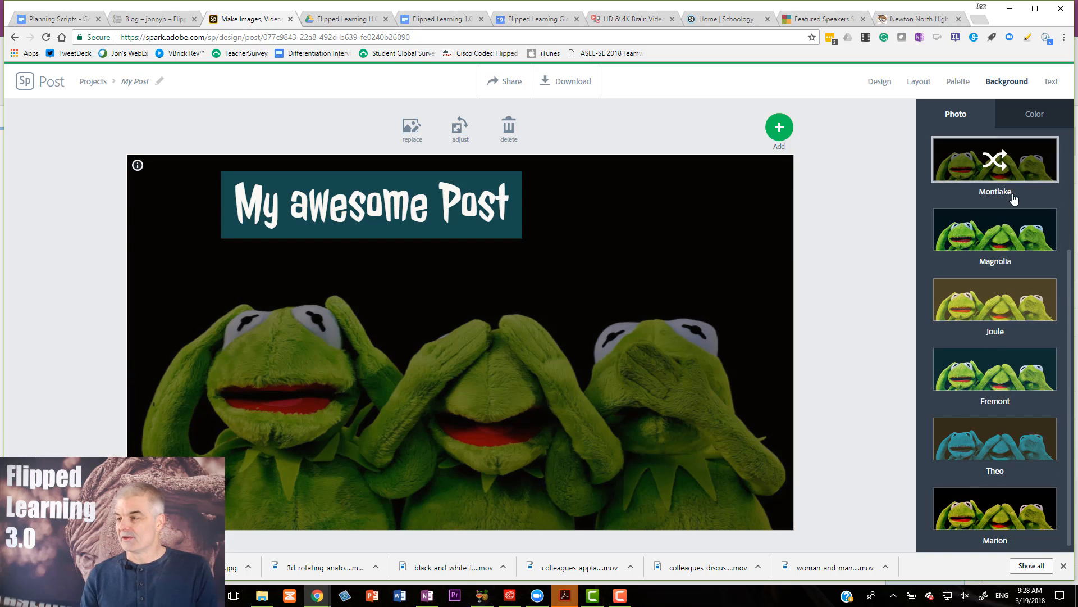
scroll(1015, 197, up, 3)
click(1005, 191)
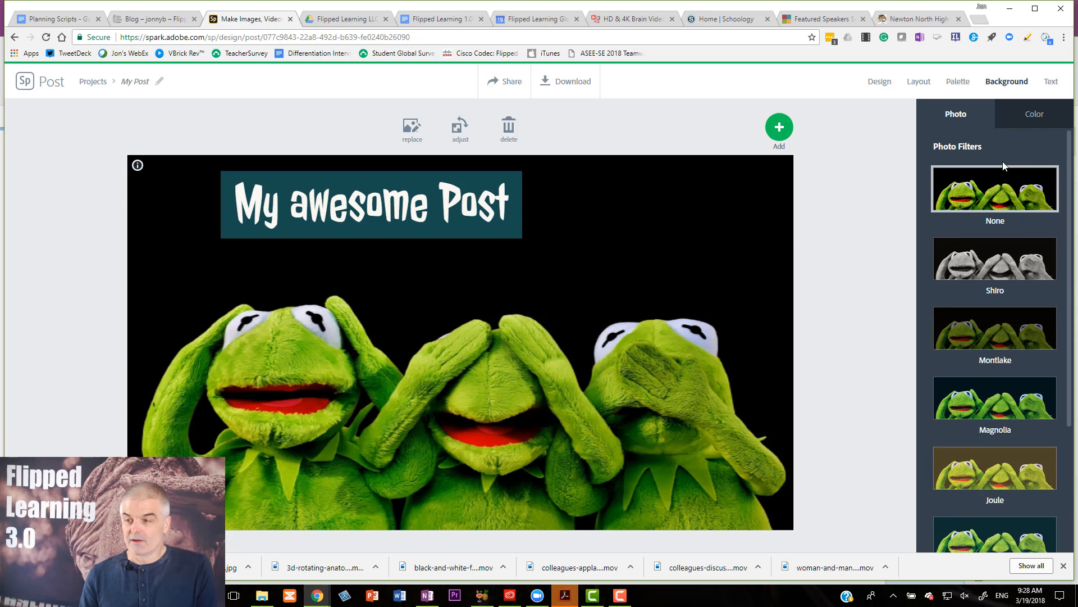
Step: Apply the decorative color palette of red, cream, beige, sage green and teal to the post
click(958, 82)
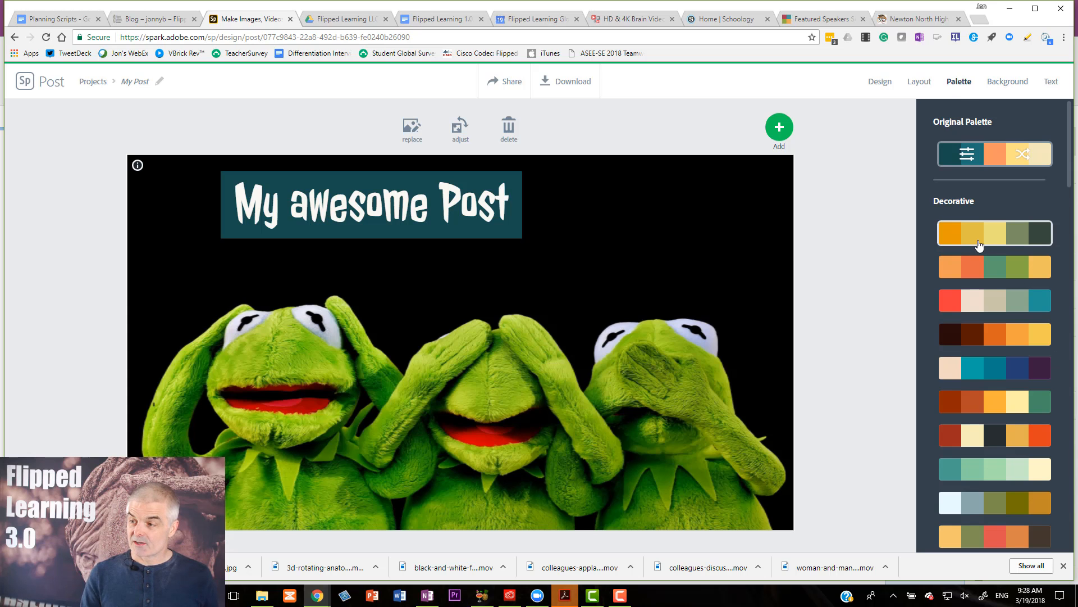
click(980, 305)
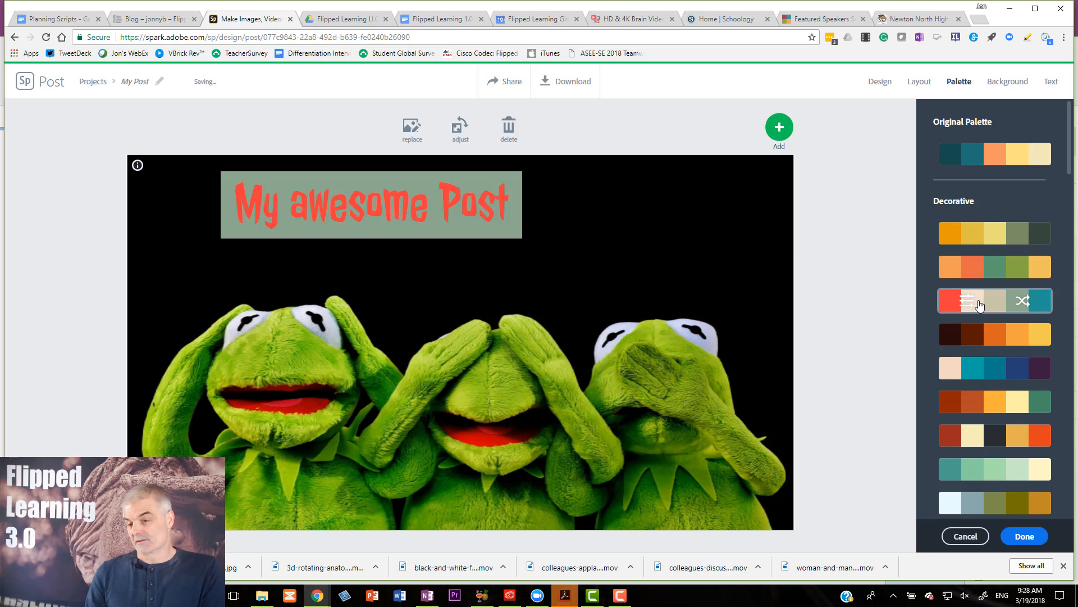
Step: Try the two-column layout with a narrow column beside the photo and restore the original single-cell layout
click(920, 82)
scroll(957, 378, down, 3)
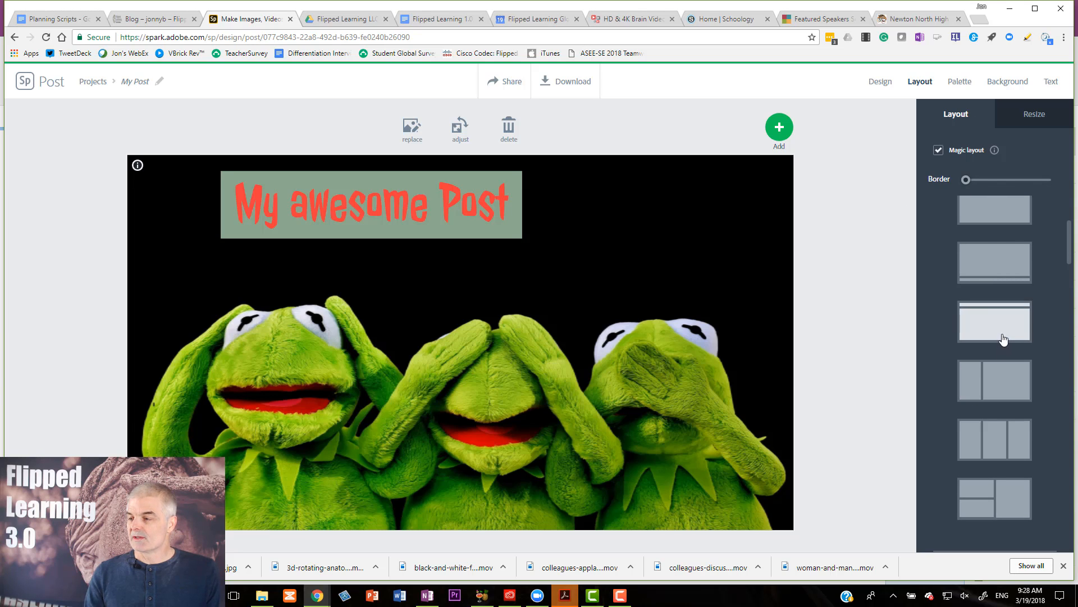
click(986, 396)
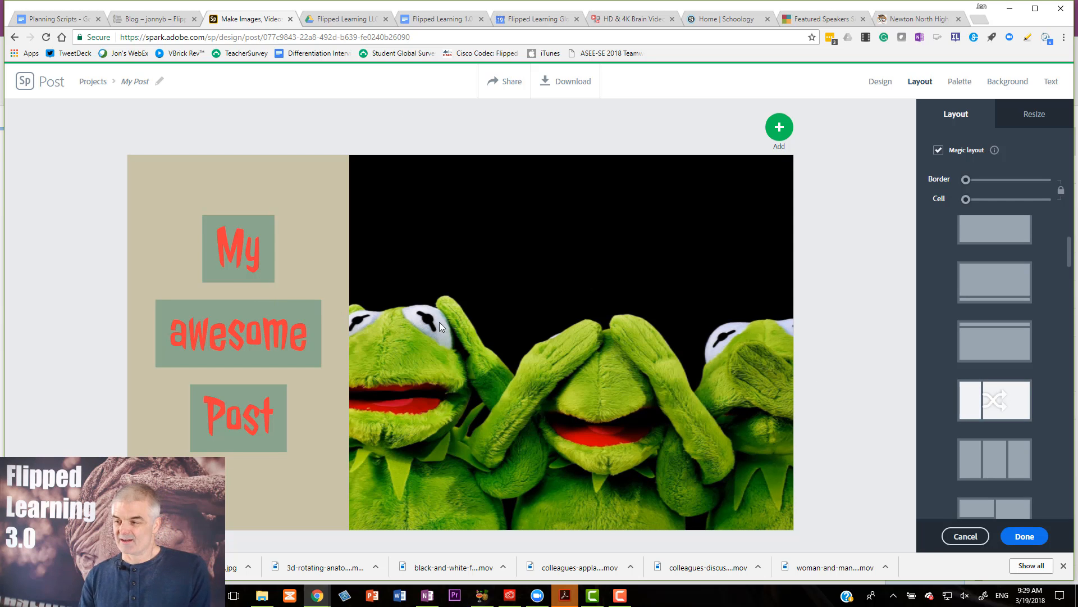
scroll(955, 258, up, 3)
click(992, 294)
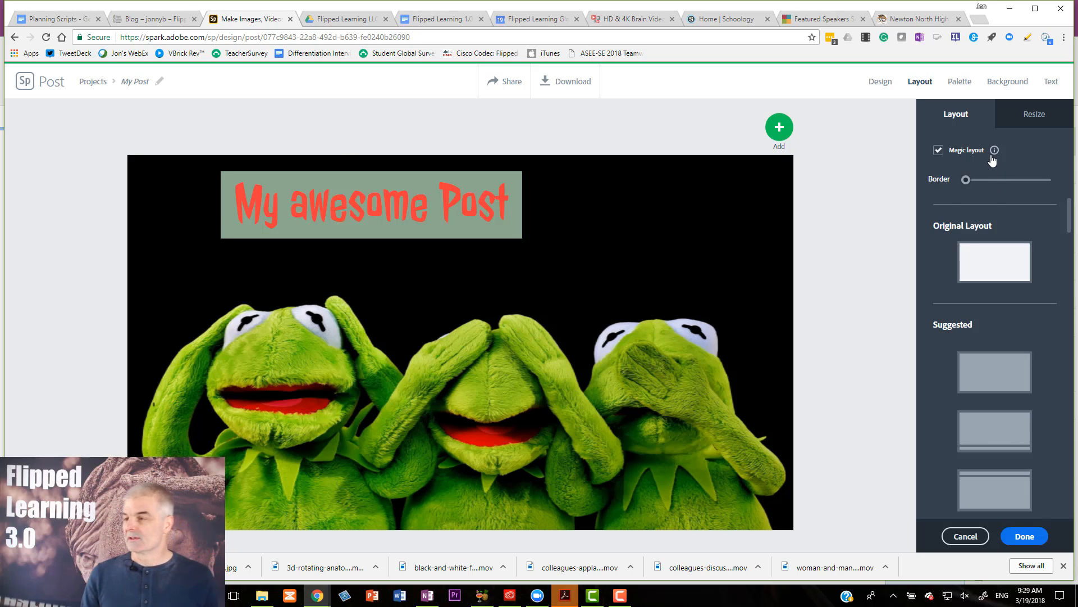
Step: Recolor the title with the suggested combination of black text on a green background and deselect it
click(1051, 82)
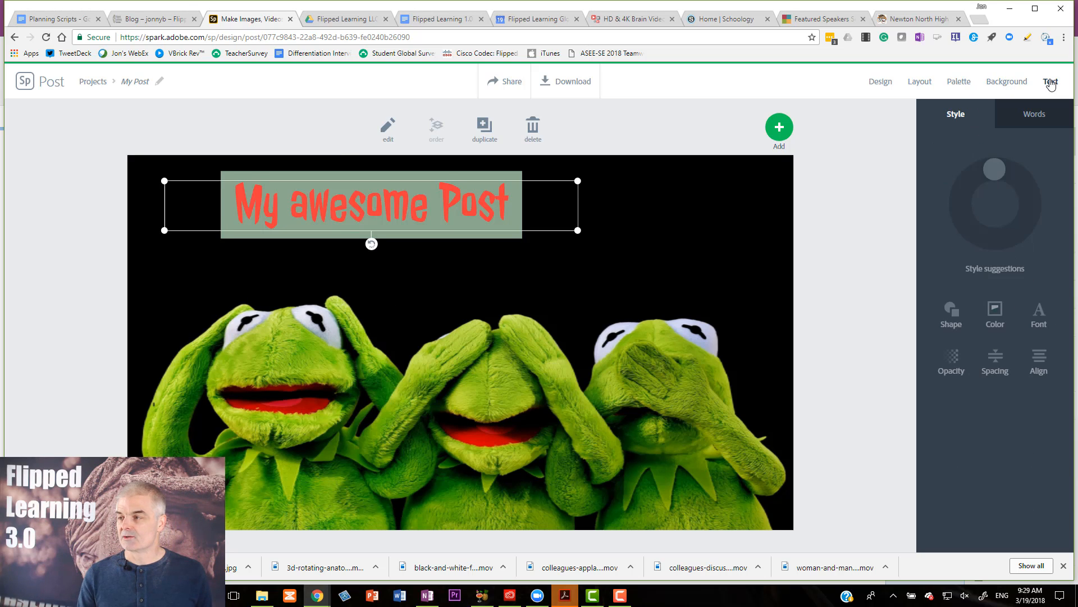
click(995, 314)
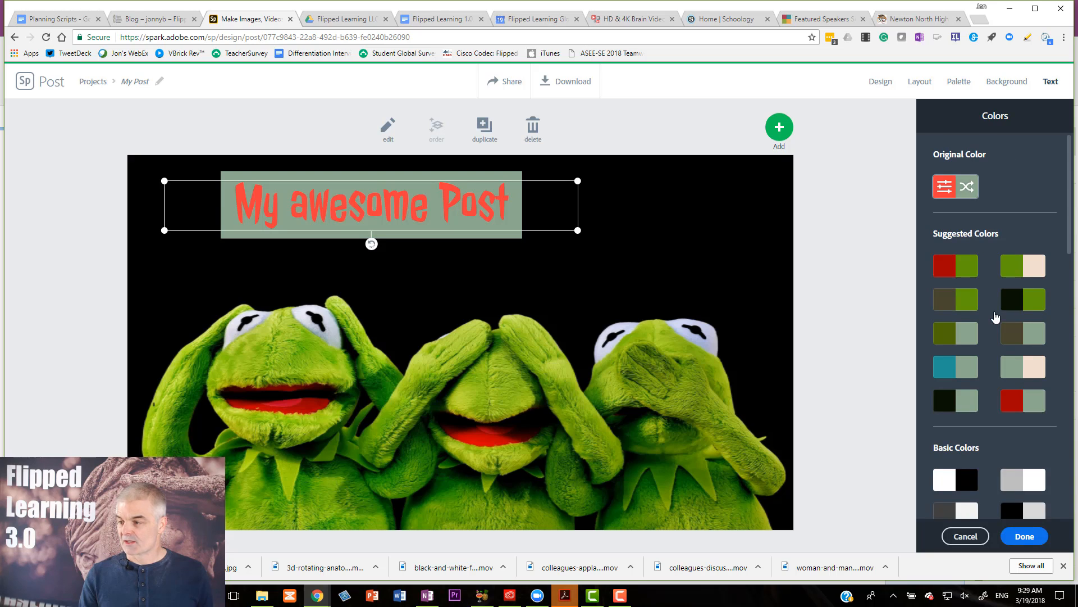
click(1028, 310)
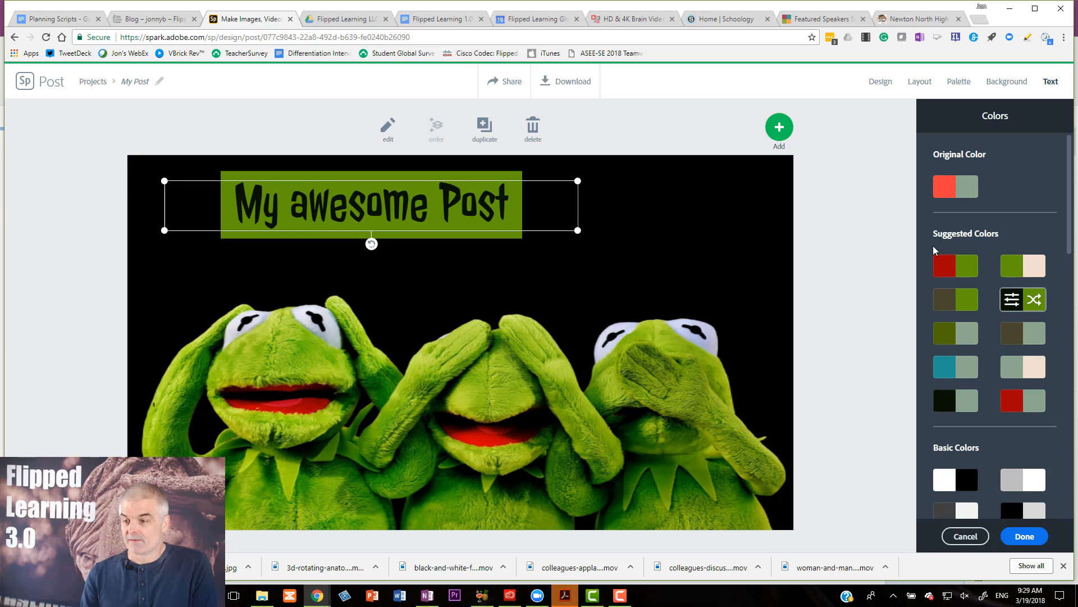
click(842, 269)
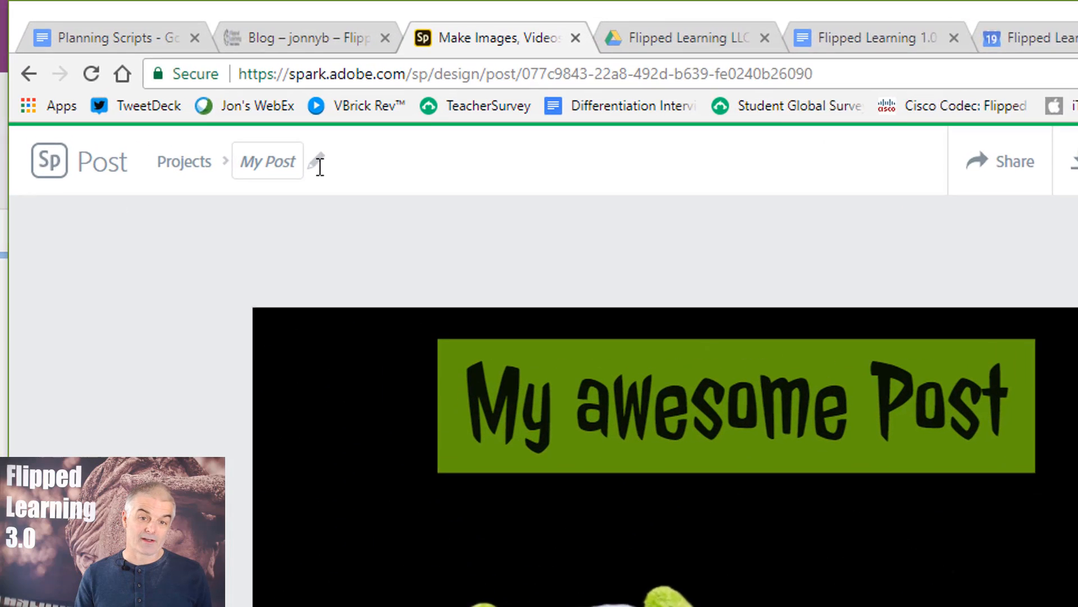
Step: Rename the project "My awesome post"
click(333, 171)
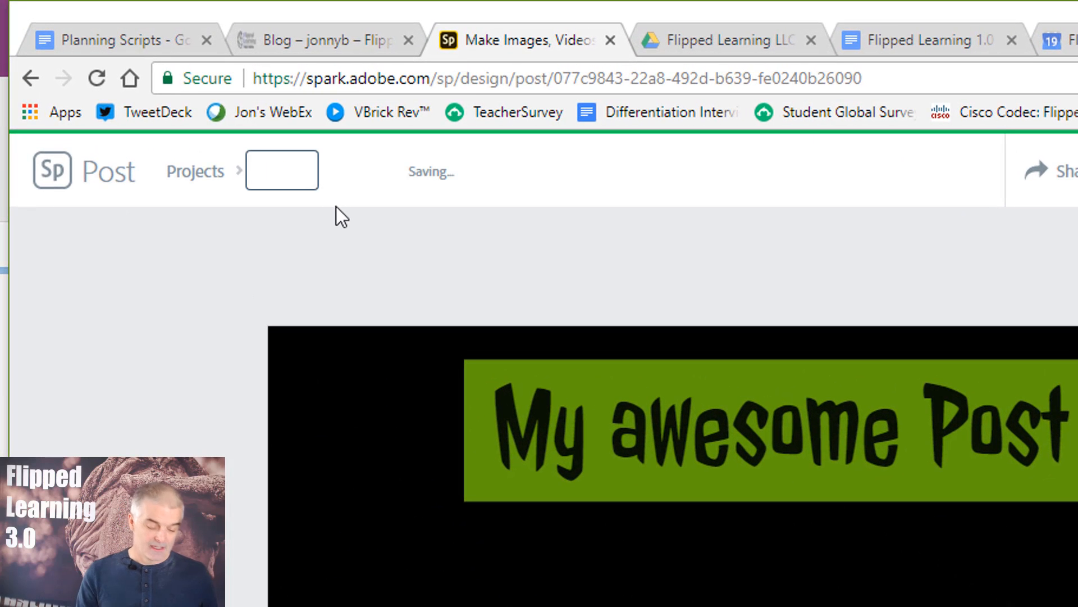
text(My awesome P)
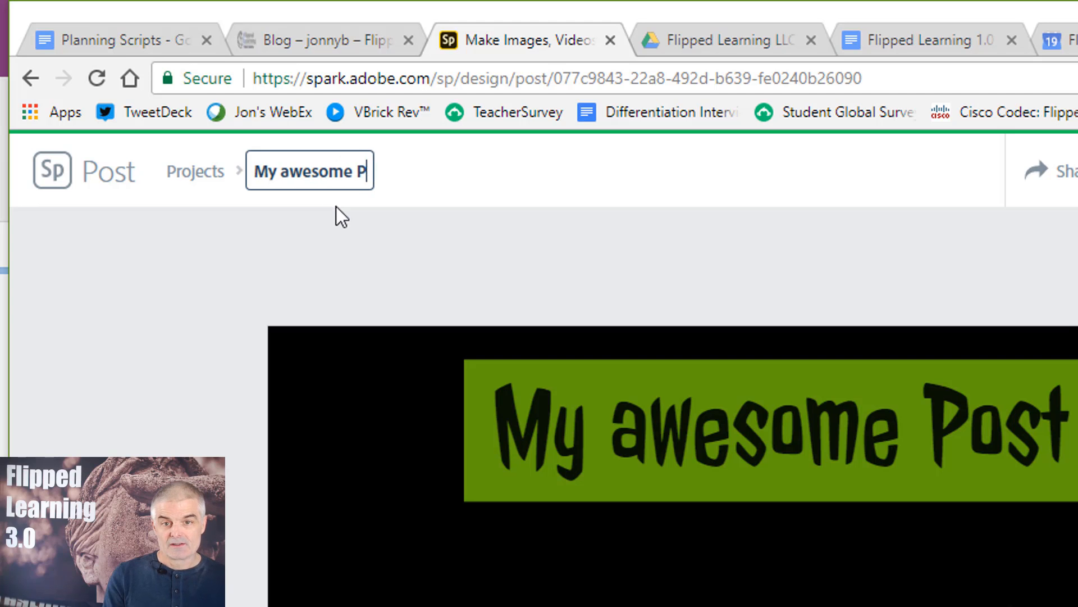
key(BackSpace)
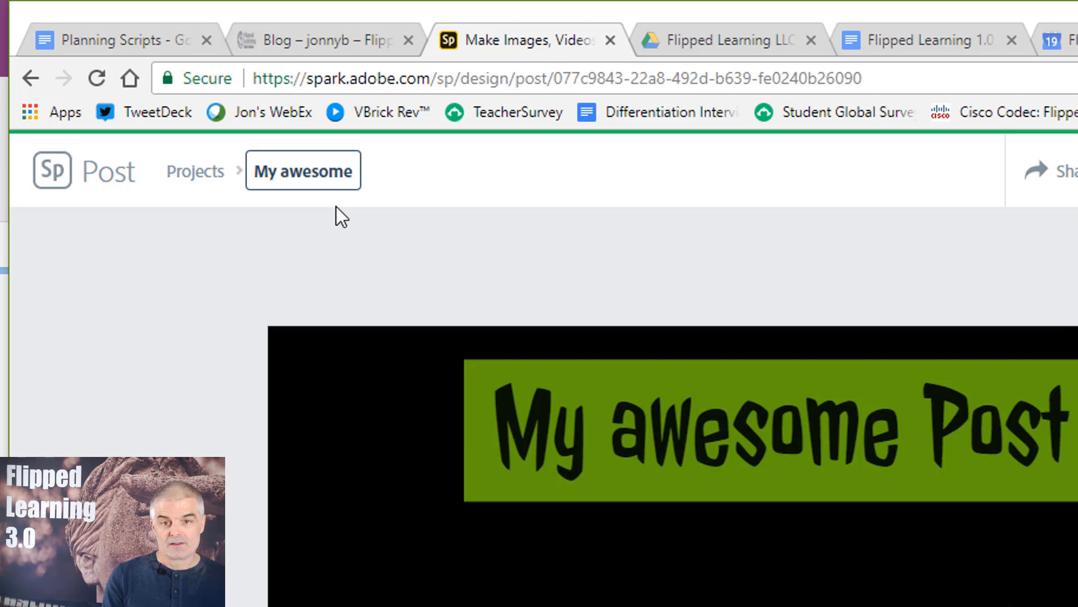
text(post)
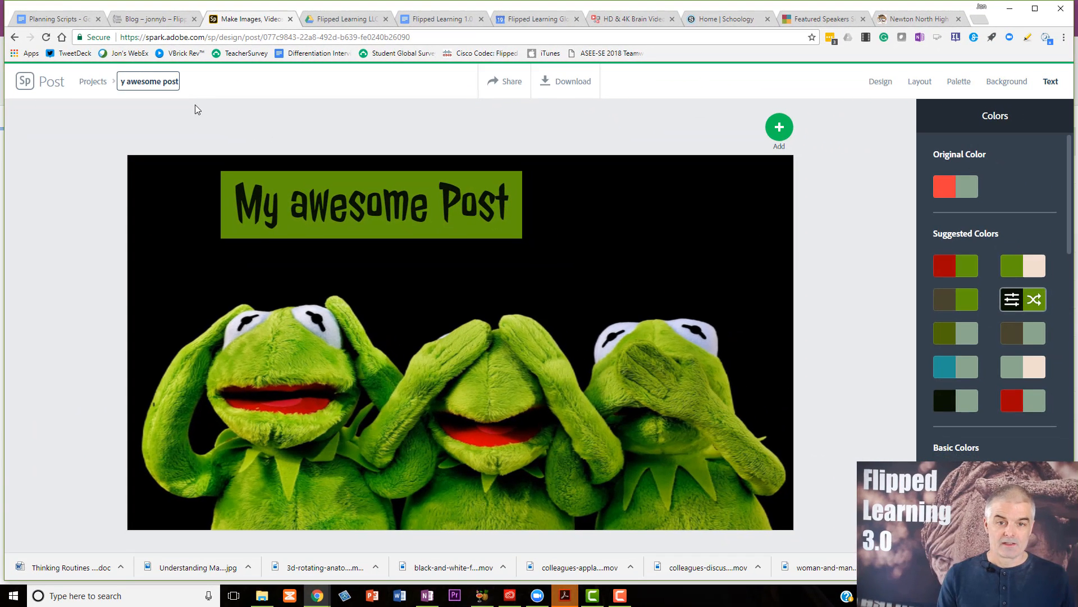
key(Return)
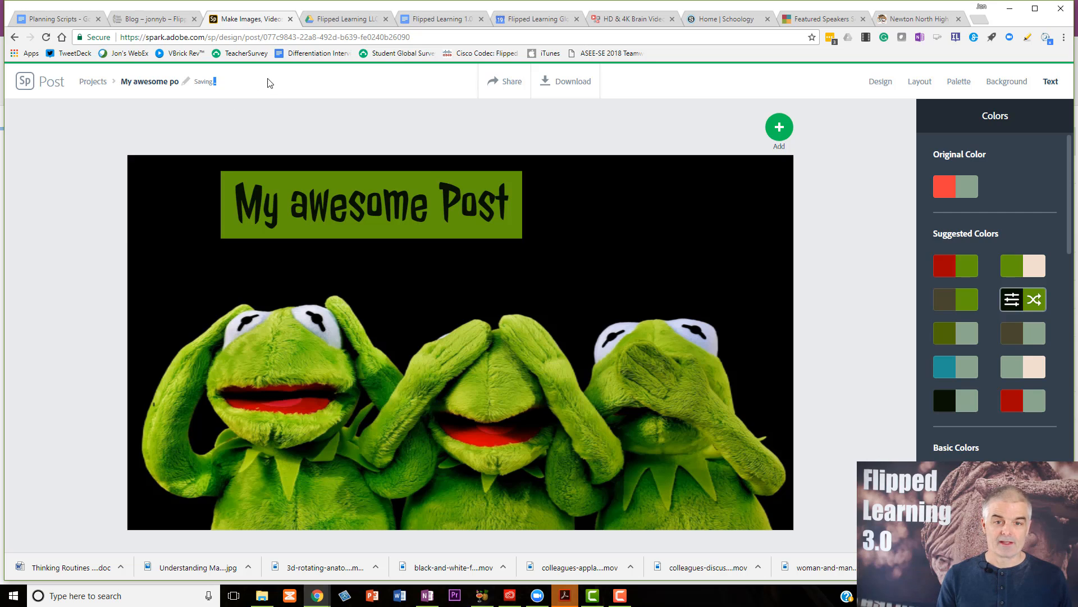
Step: Download the finished post image as a JPG and show the downloaded file in its folder
click(542, 83)
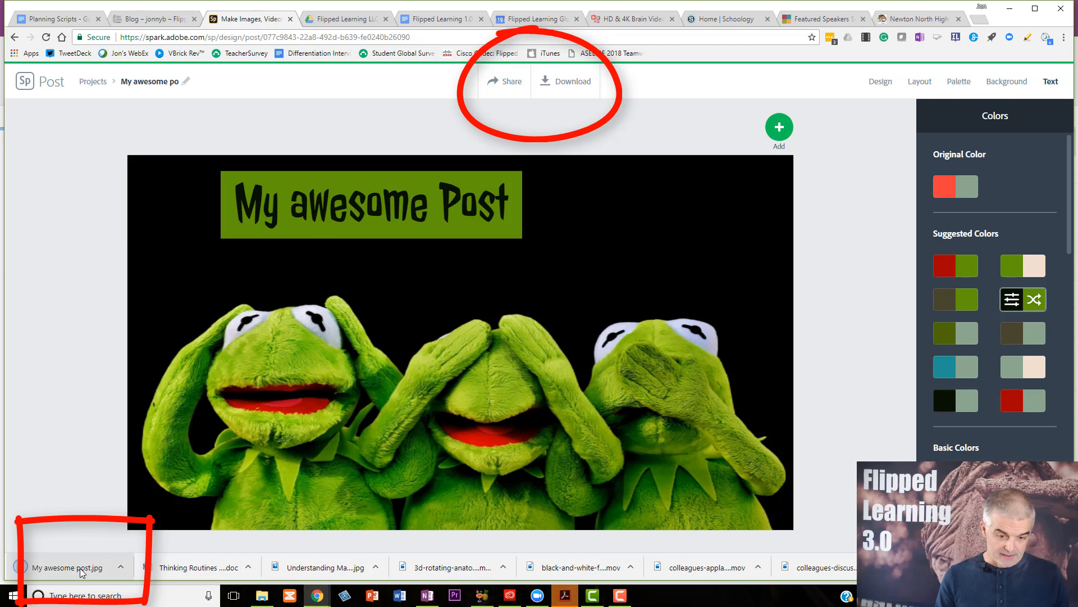
click(122, 567)
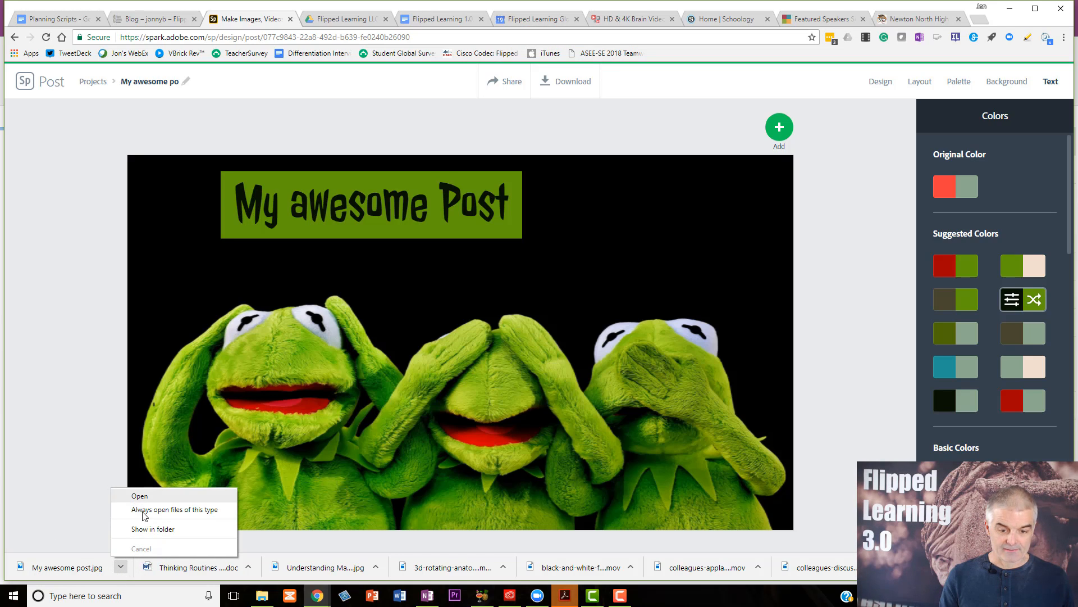
click(149, 530)
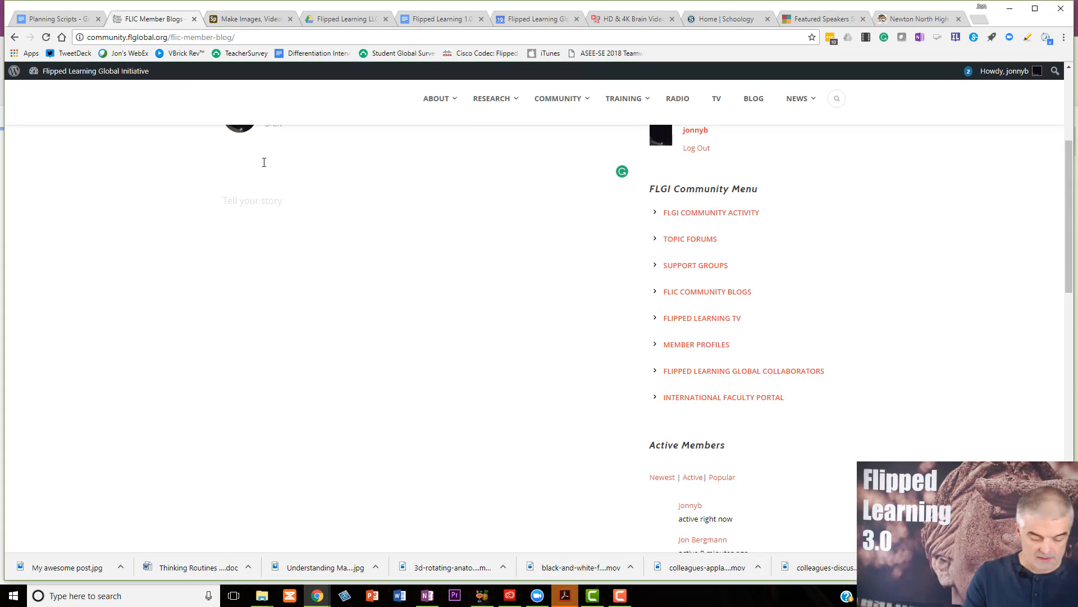
Step: In the FLIC member blog editor, title the draft "My Awesome Post" and enter "text here" as its body
text(My Awesome Post)
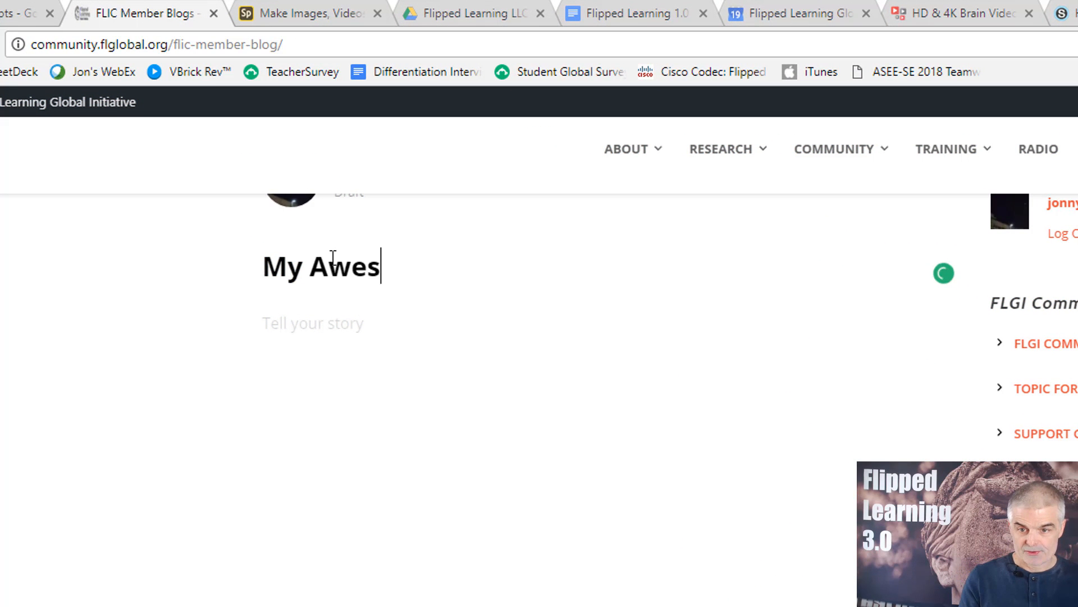
key(Return)
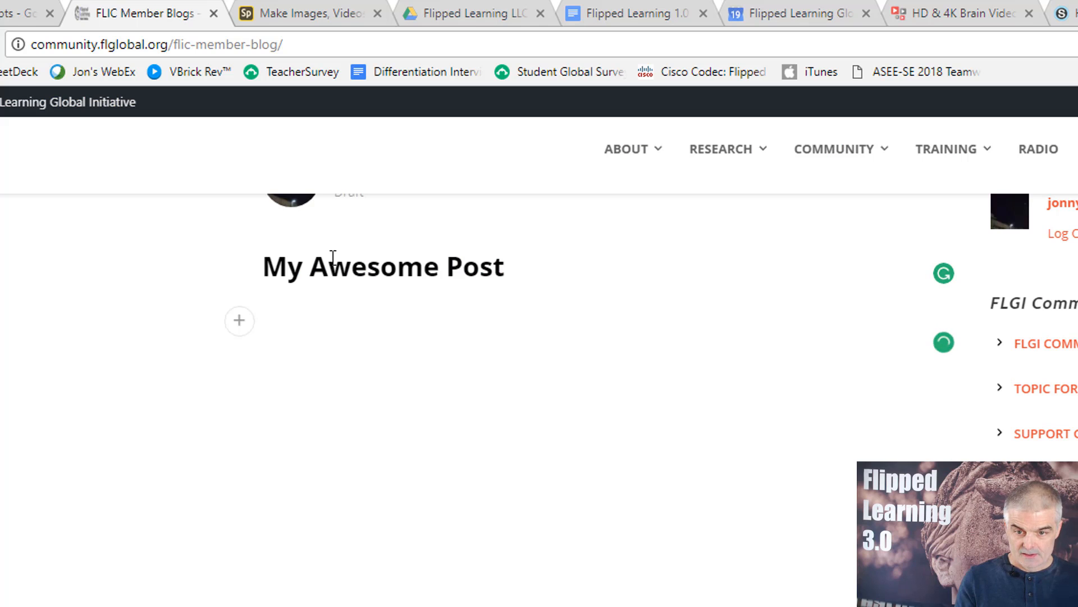
text(tes)
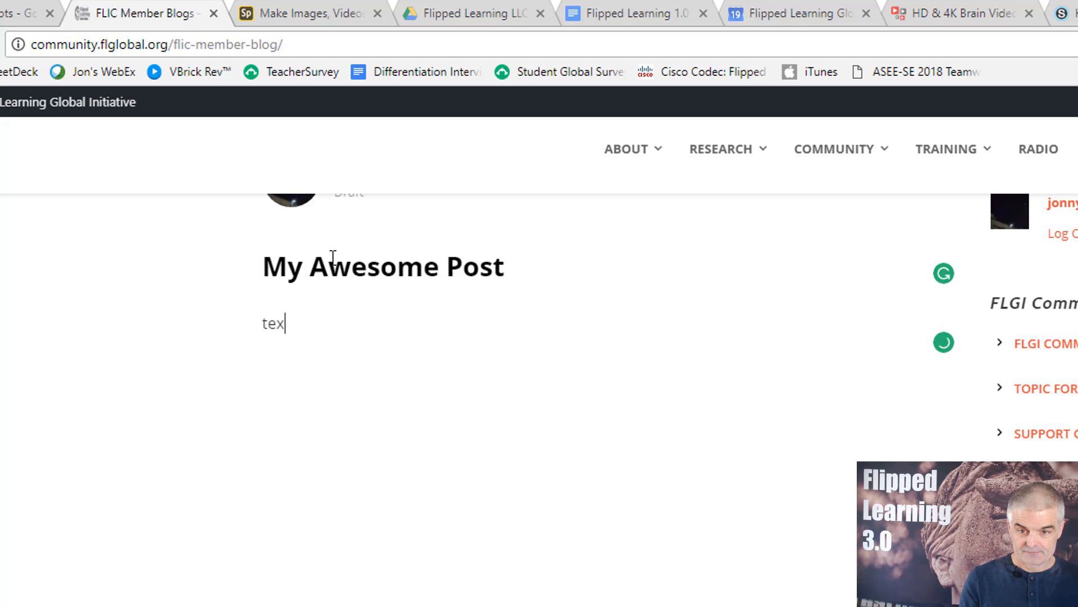
text(t here)
Step: Open the draft's post settings and assign it to the BLOG and STUDENT VOICE categories
scroll(944, 275, up, 2)
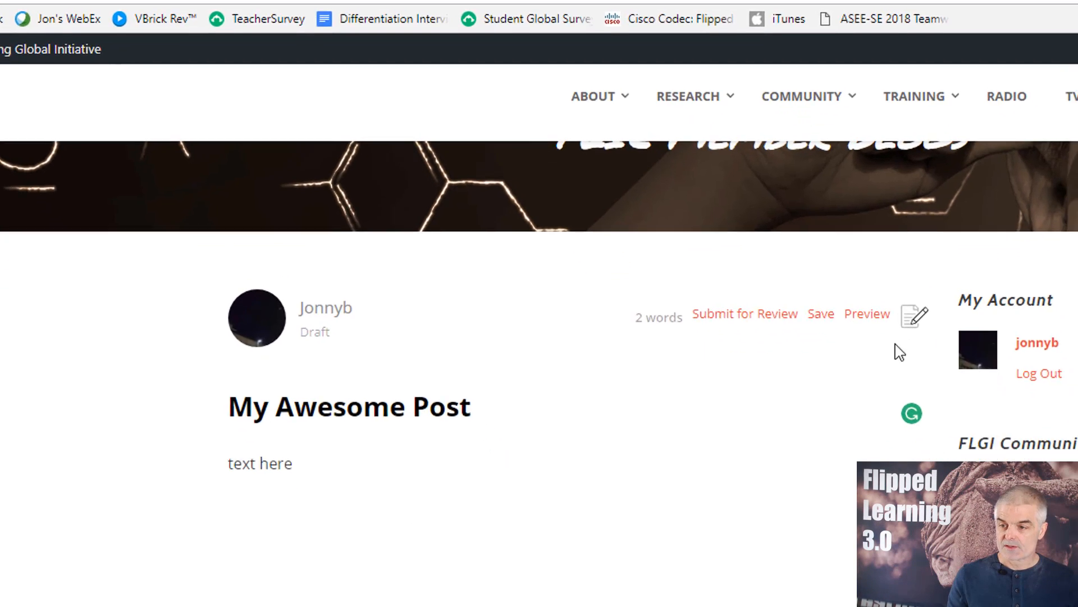
click(770, 86)
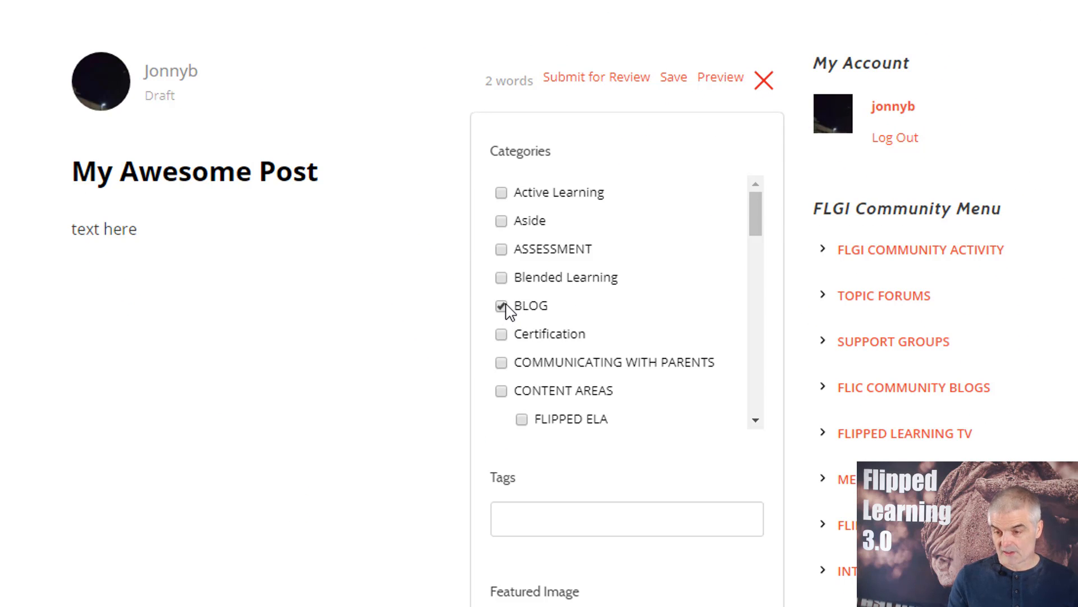
scroll(565, 318, down, 8)
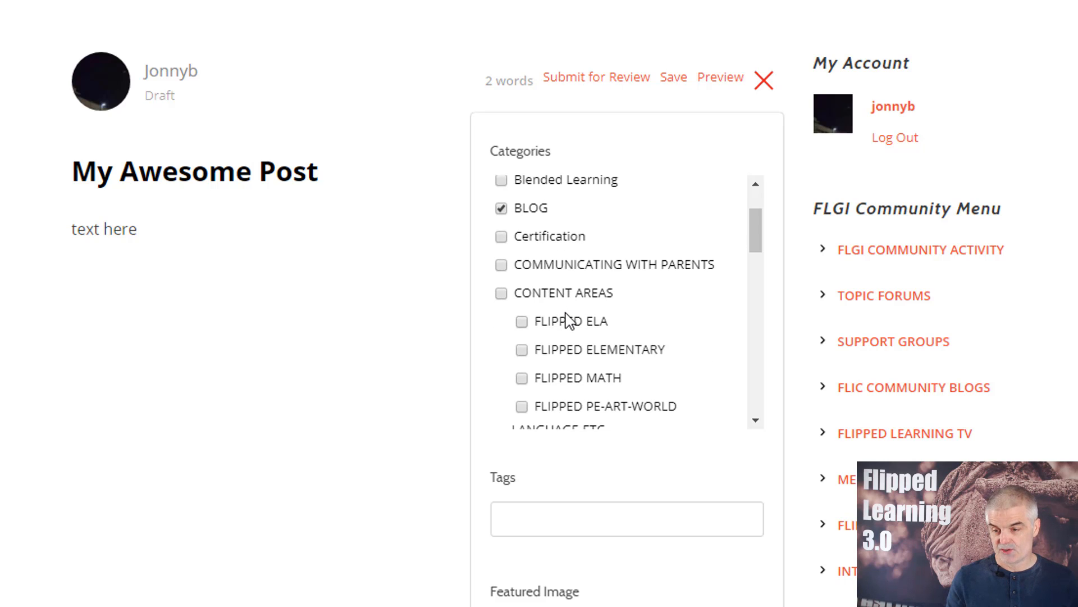
scroll(568, 318, down, 12)
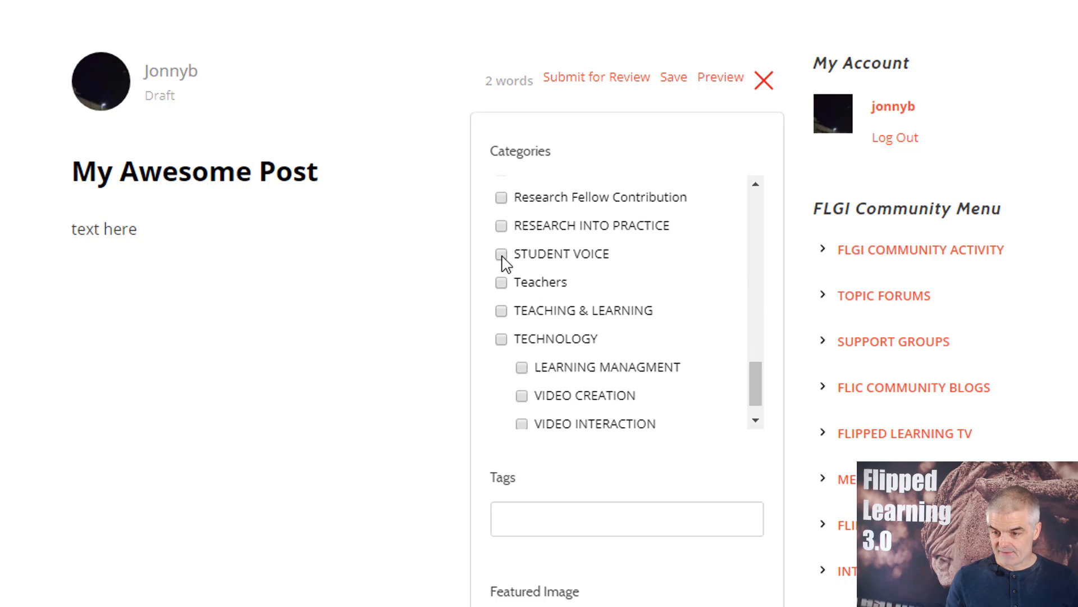
click(501, 255)
scroll(652, 326, down, 3)
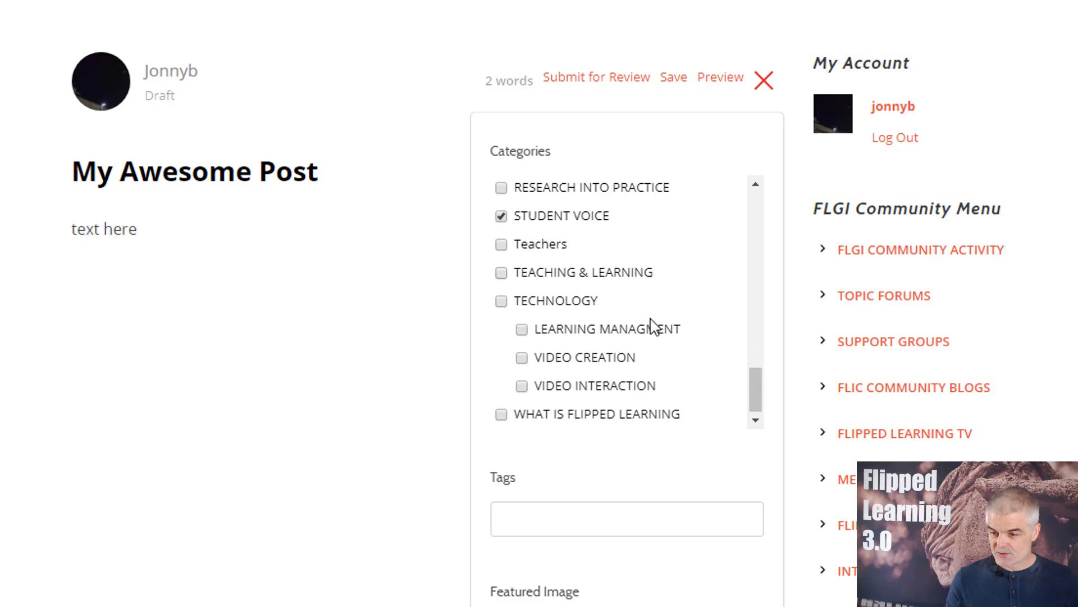
Step: Set My awesome post.jpg from the Downloads folder as the draft's featured image
scroll(618, 191, up, 5)
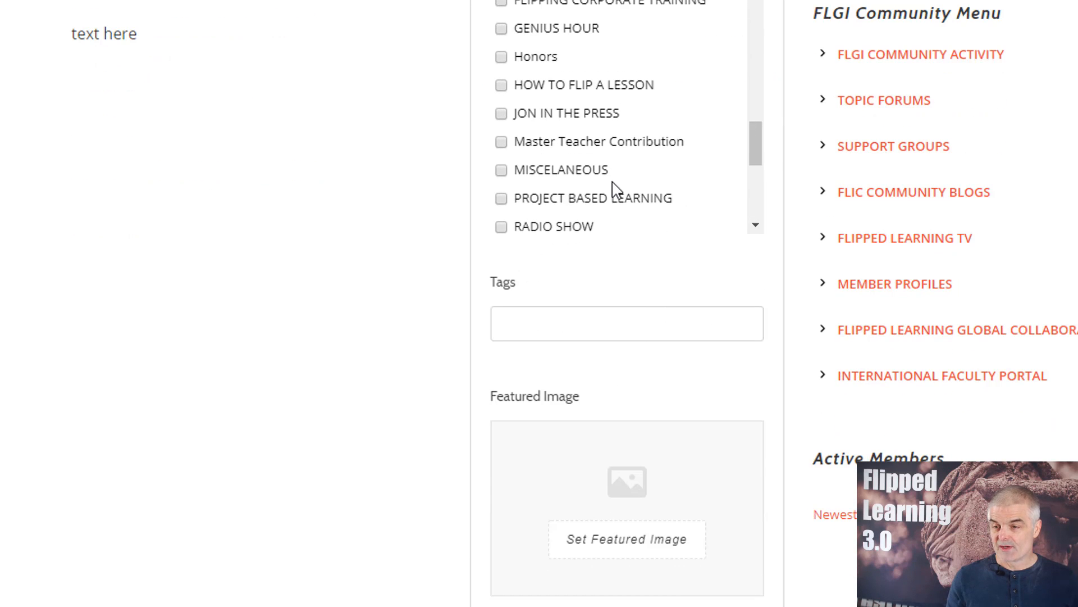
scroll(618, 177, down, 3)
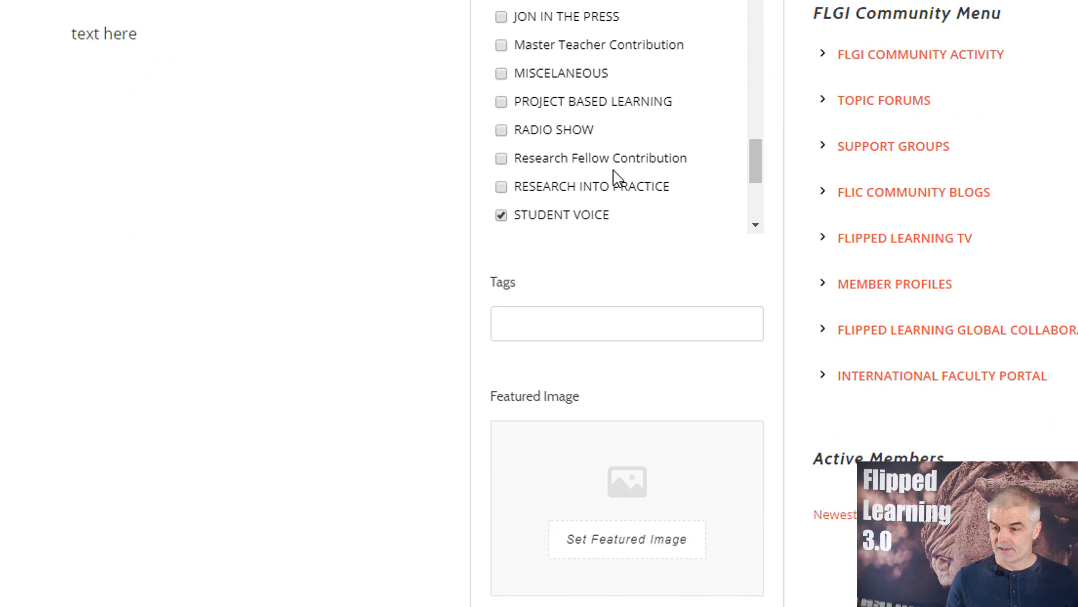
scroll(618, 177, down, 3)
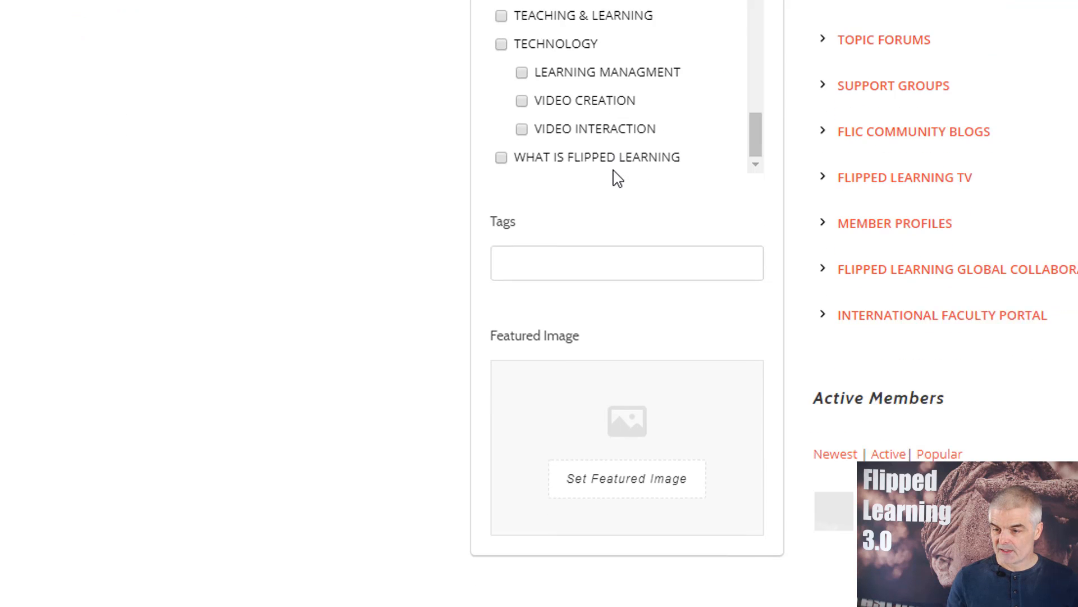
scroll(571, 198, down, 2)
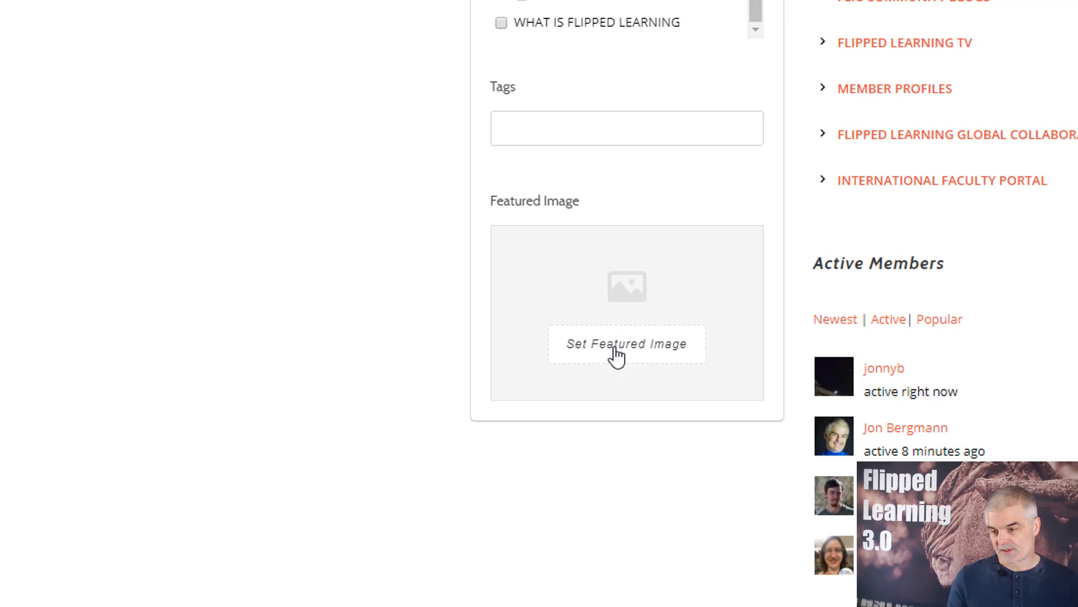
click(787, 562)
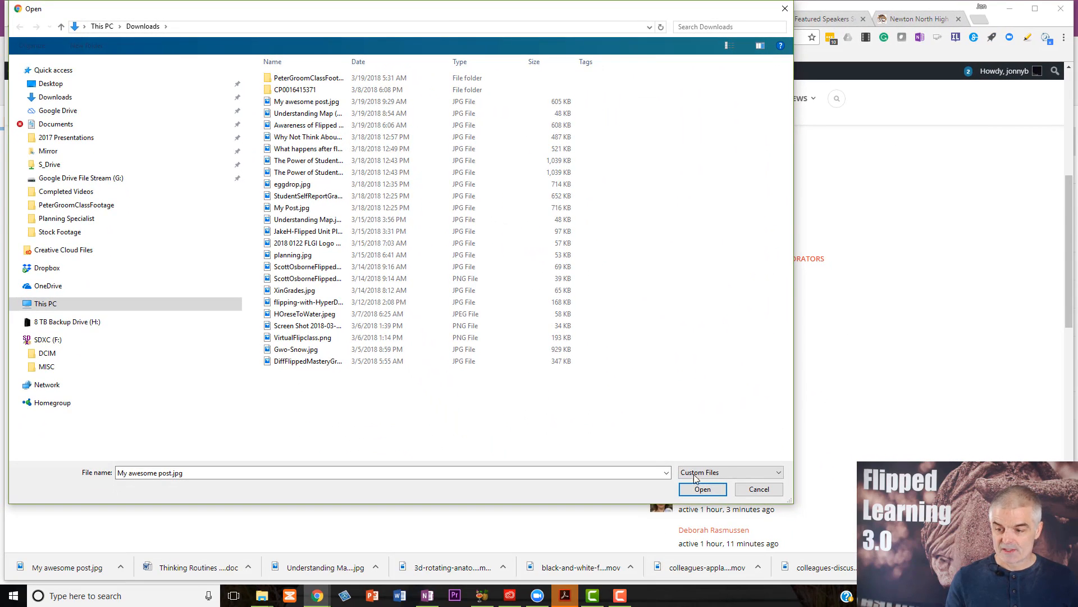
click(703, 489)
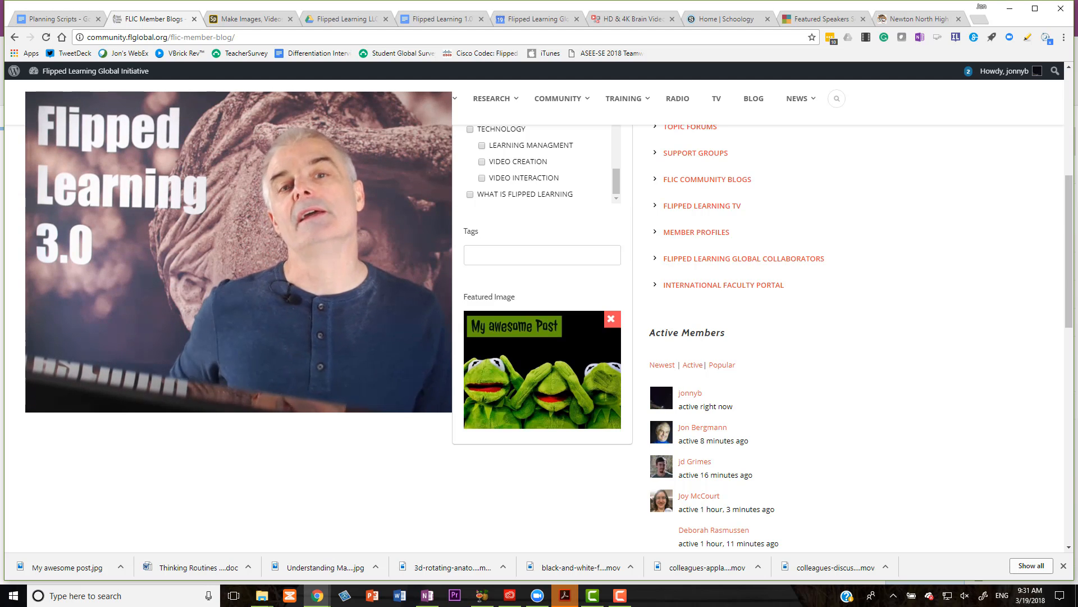
Step: Submit the blog post for review and dismiss the confirmation message
scroll(759, 337, up, 4)
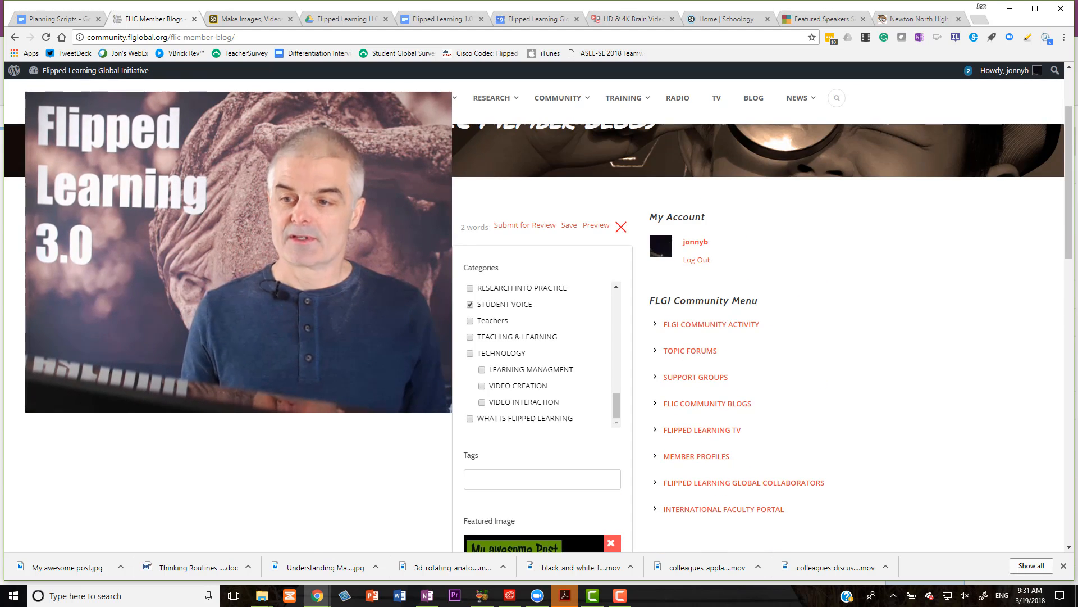
click(511, 225)
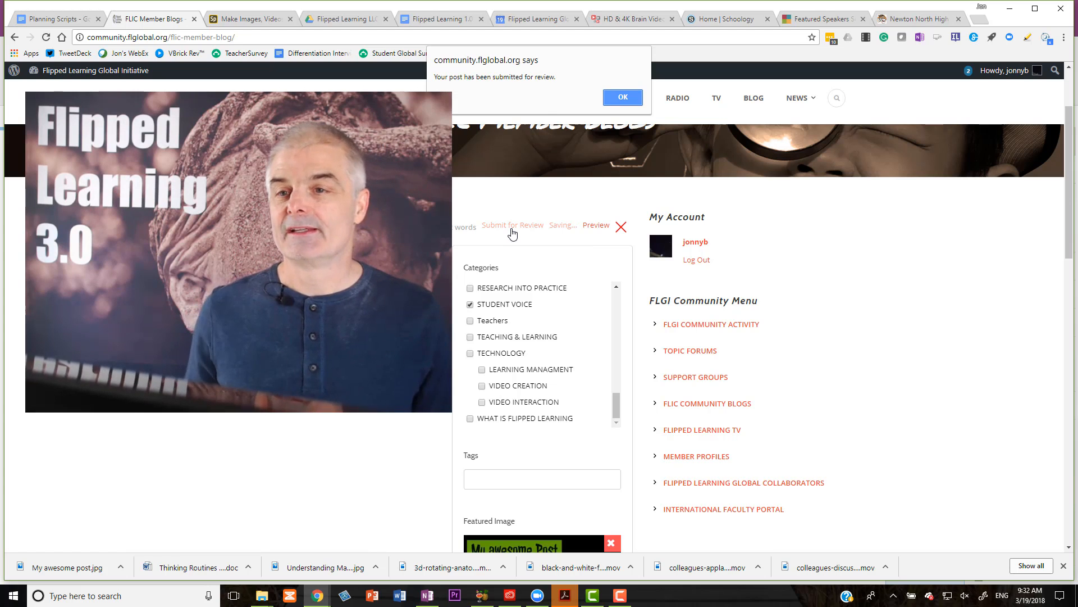
click(622, 98)
mouse_move(622, 100)
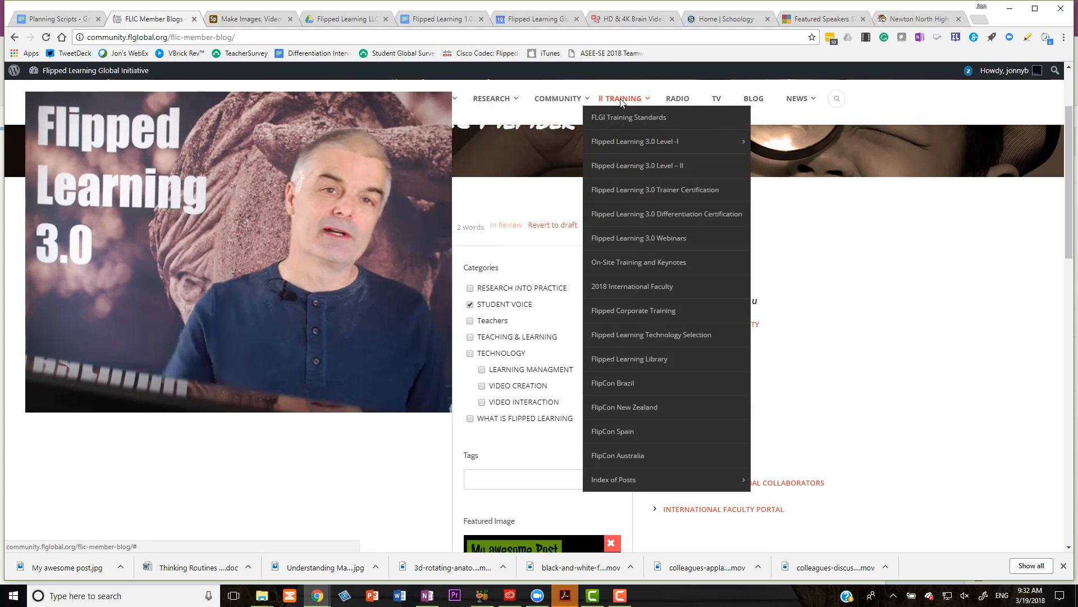